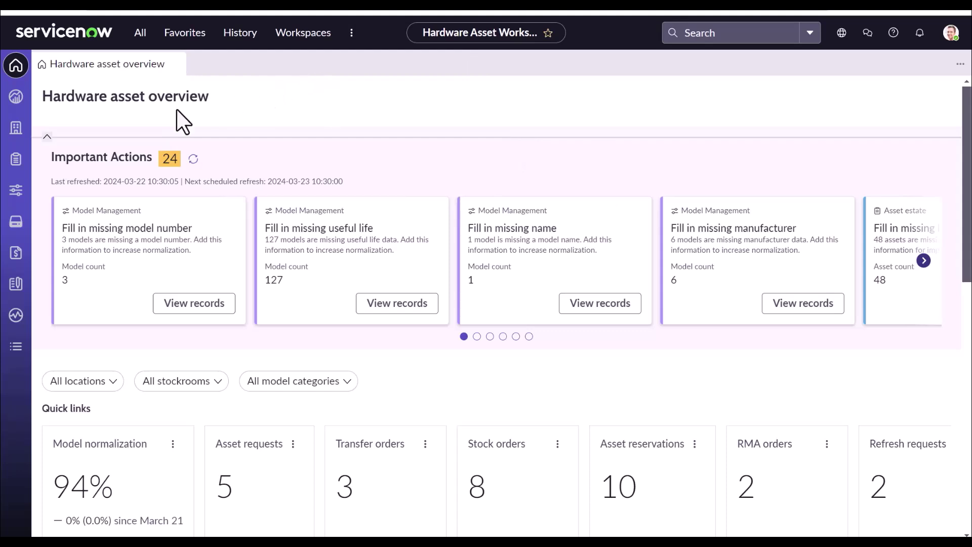
Step: Open Model management to reach the Apple Macbook Pro 15" MD318LL/A hardware model
left_click(17, 190)
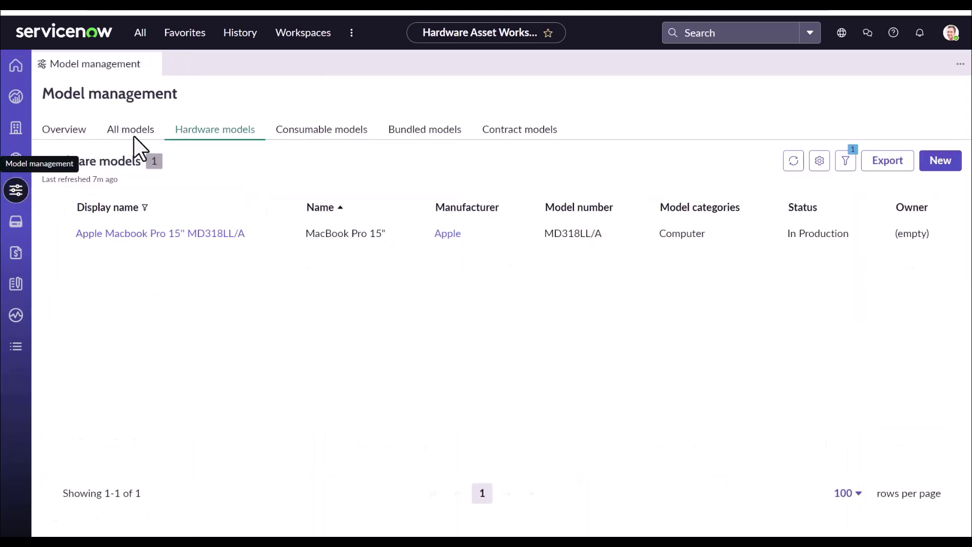
Step: Open the Apple Macbook Pro 15" MD318LL/A record, confirm 8-month useful life, and list its 109 assets
left_click(181, 234)
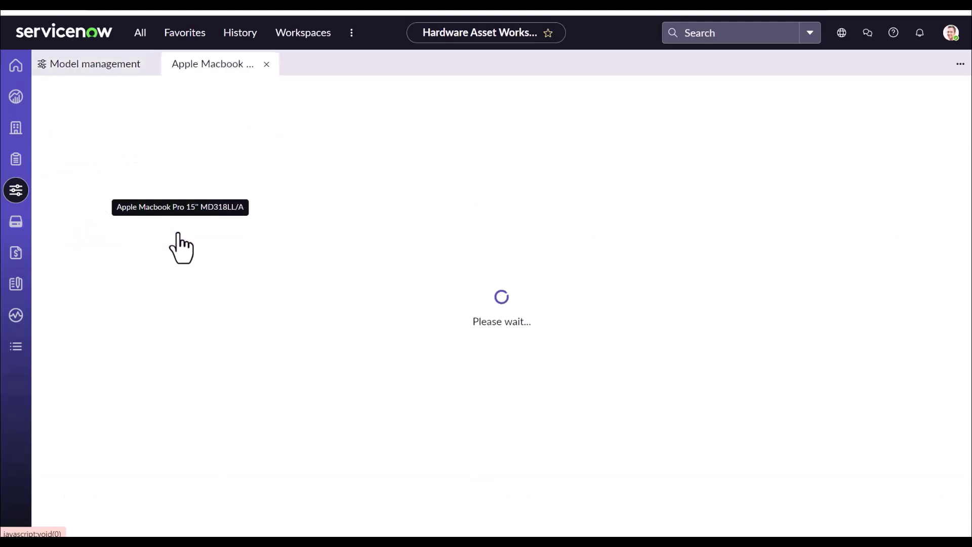
scroll(277, 293, "down", 5)
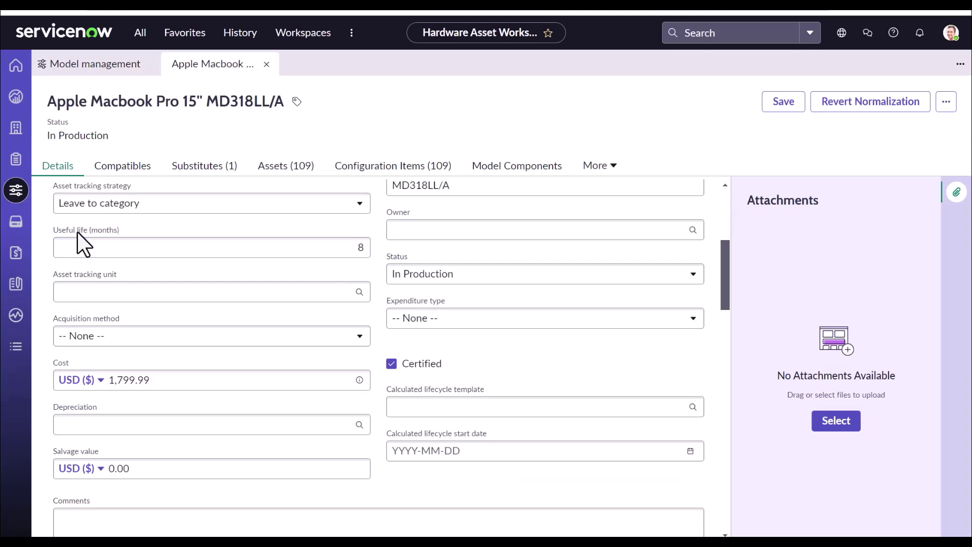
left_click(345, 248)
left_click(287, 169)
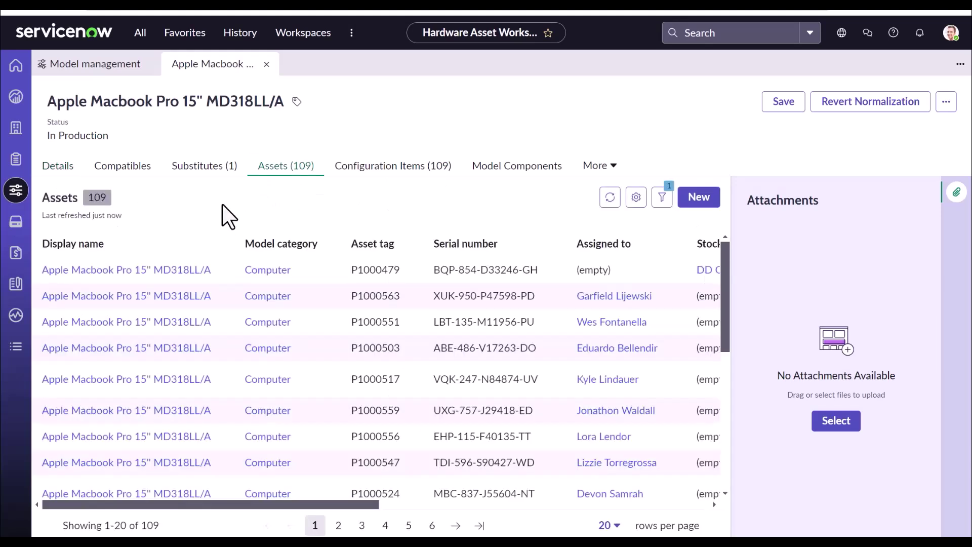
Step: Open asset P1000563 and review its Eligible for refresh and Disposal fields
left_click(111, 297)
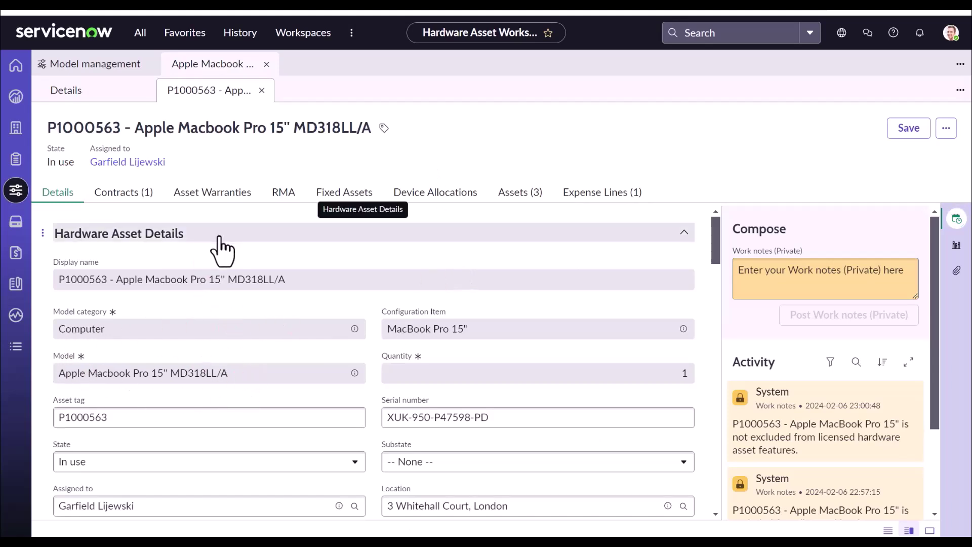
scroll(222, 251, "down", 8)
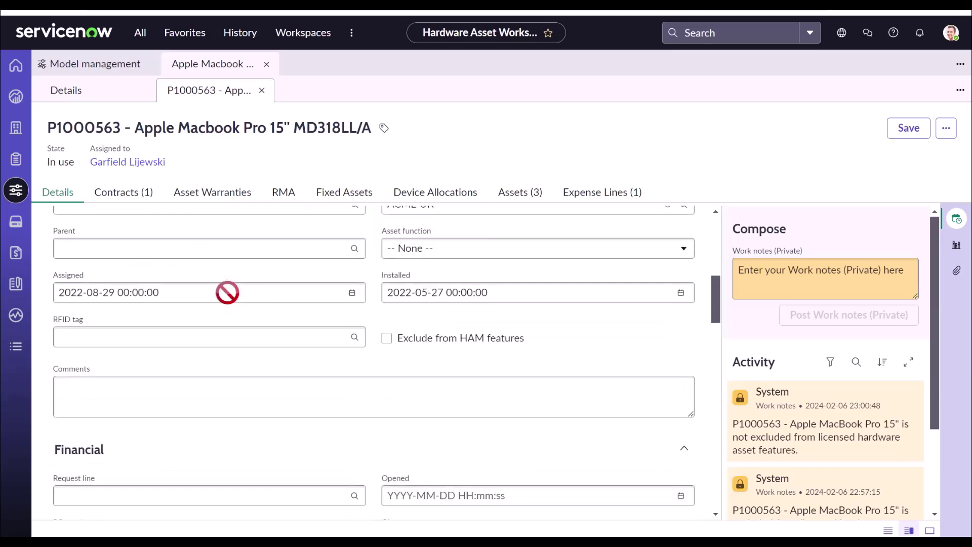
scroll(227, 292, "down", 6)
scroll(227, 292, "up", 2)
scroll(227, 292, "down", 3)
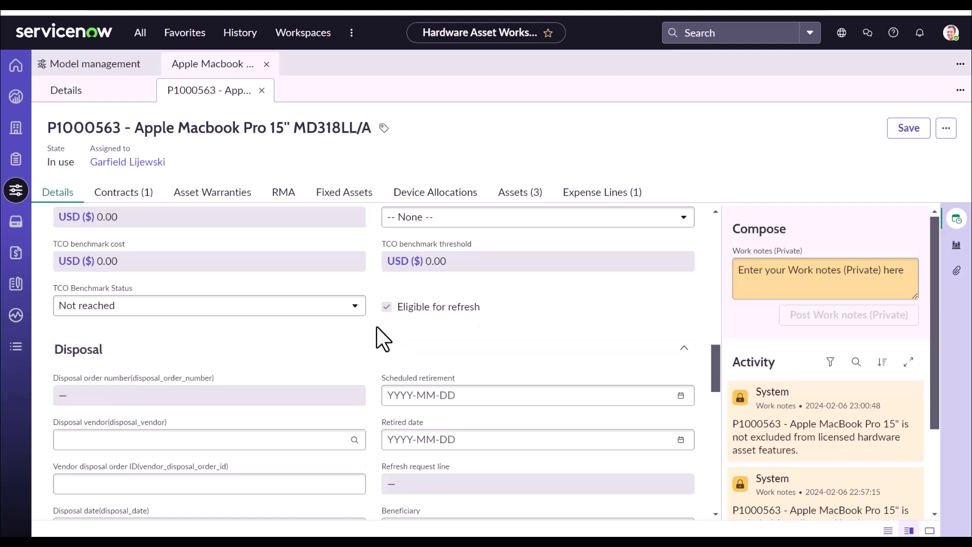
scroll(375, 326, "up", 10)
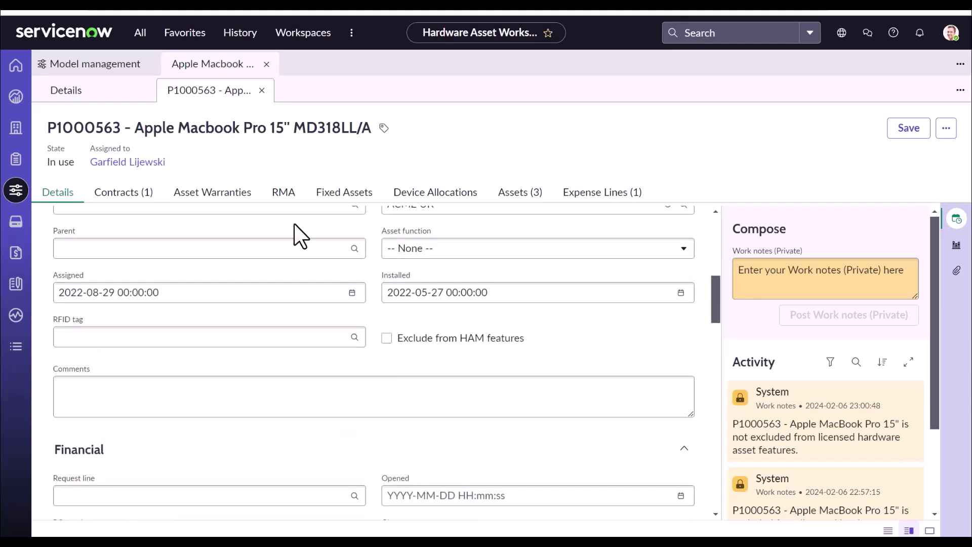
Step: Review the weekly SAM - Calculate Asset Refresh Eligibility job, then return to the model's Details
left_click(85, 92)
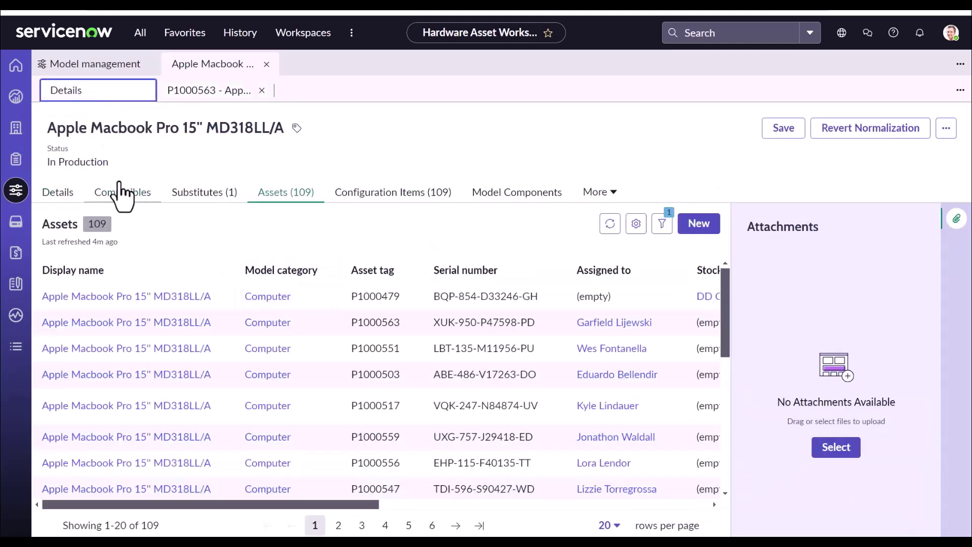
left_click(42, 193)
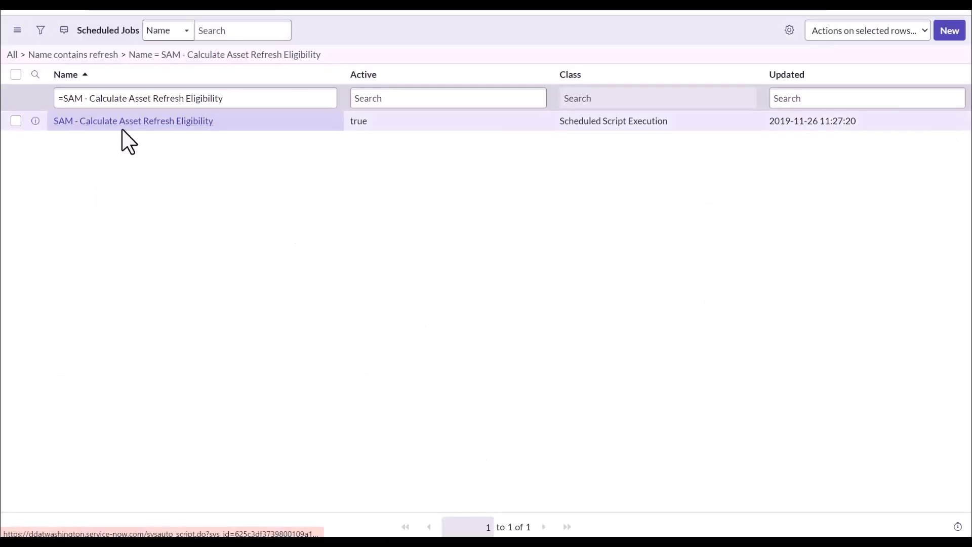
left_click(148, 127)
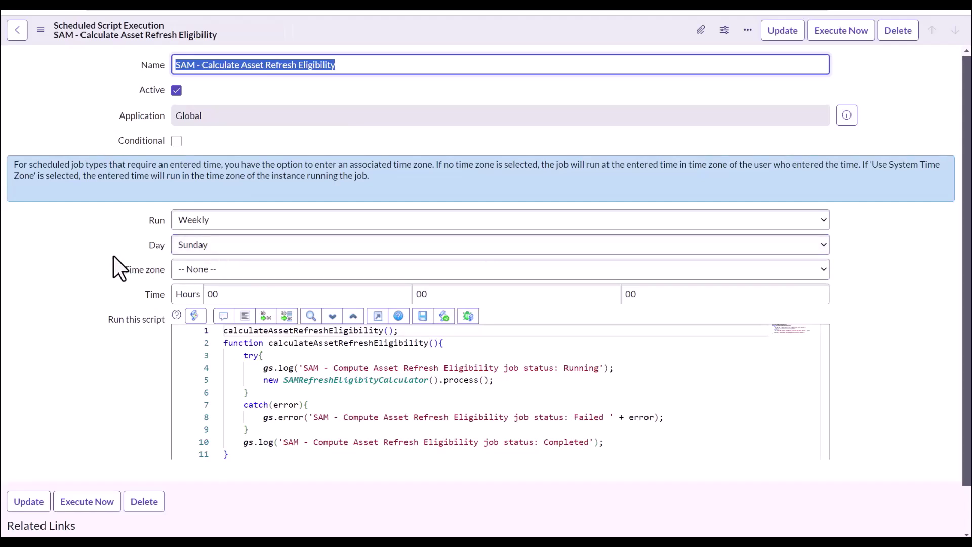
left_click(81, 126)
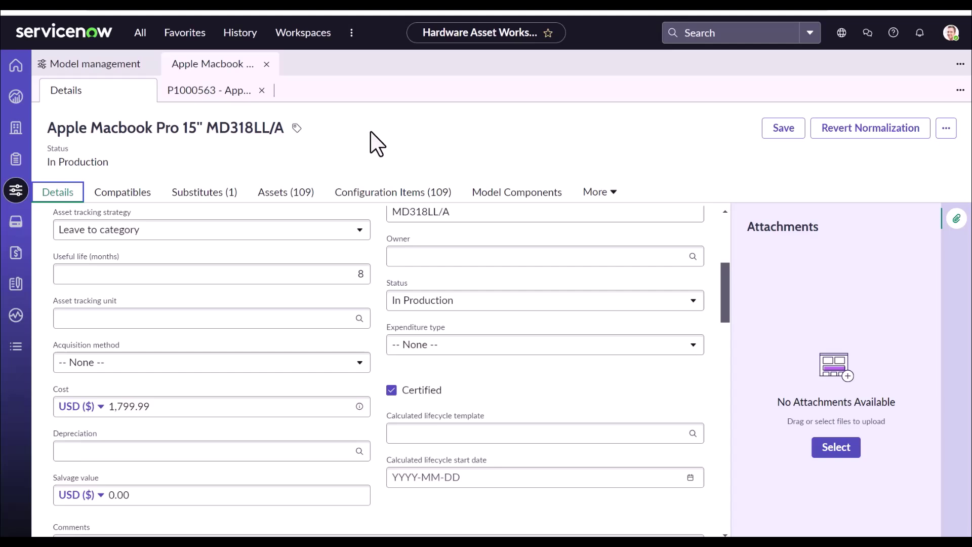
Step: From the overview dashboard, list the computers eligible for refresh
left_click(16, 69)
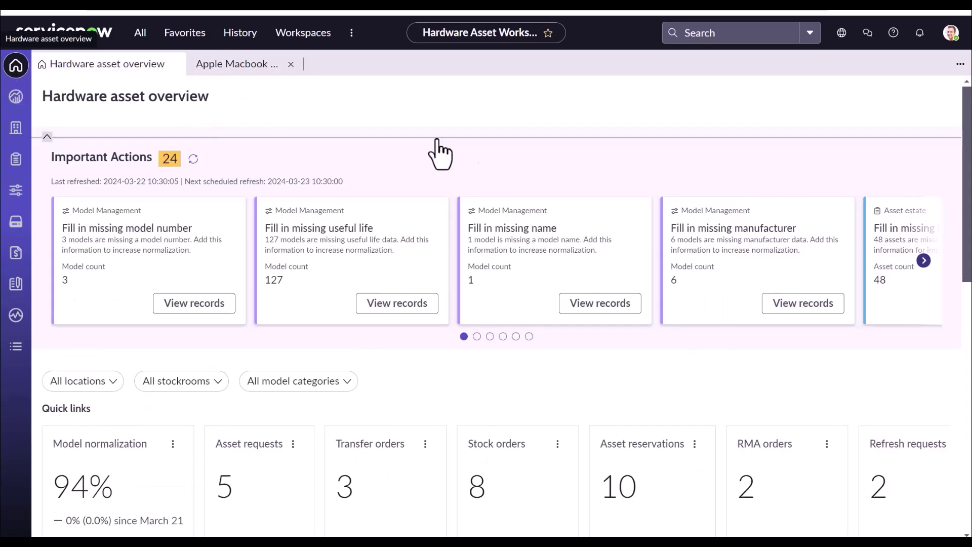
scroll(606, 167, "down", 10)
scroll(606, 152, "down", 2)
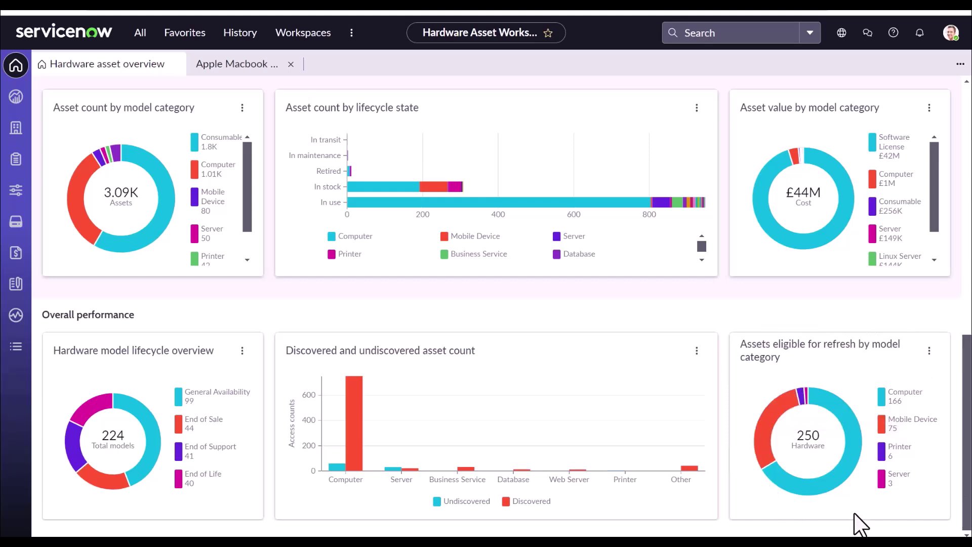
left_click(852, 466)
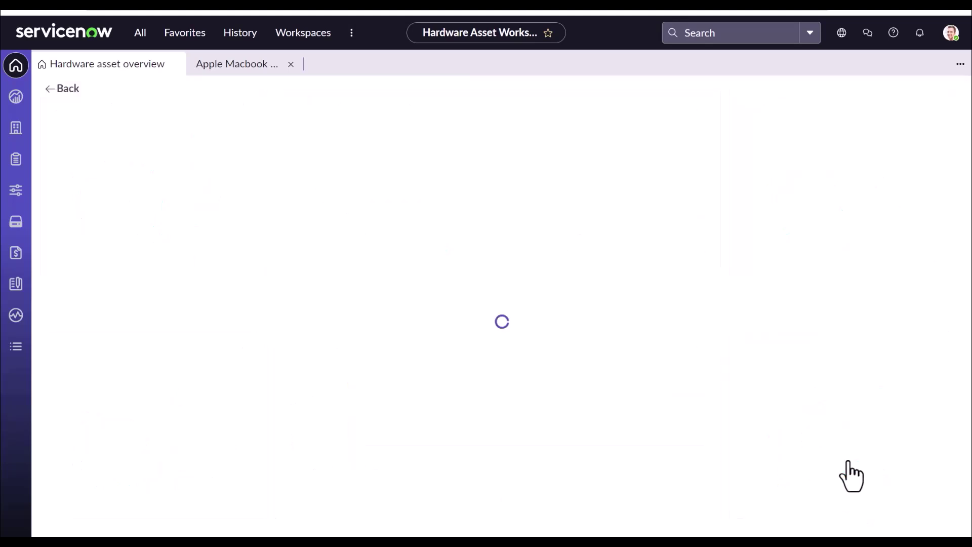
Step: Filter the refresh-eligible list by P1000563's copied display name, then return to the dashboard
left_click(205, 65)
left_click(202, 90)
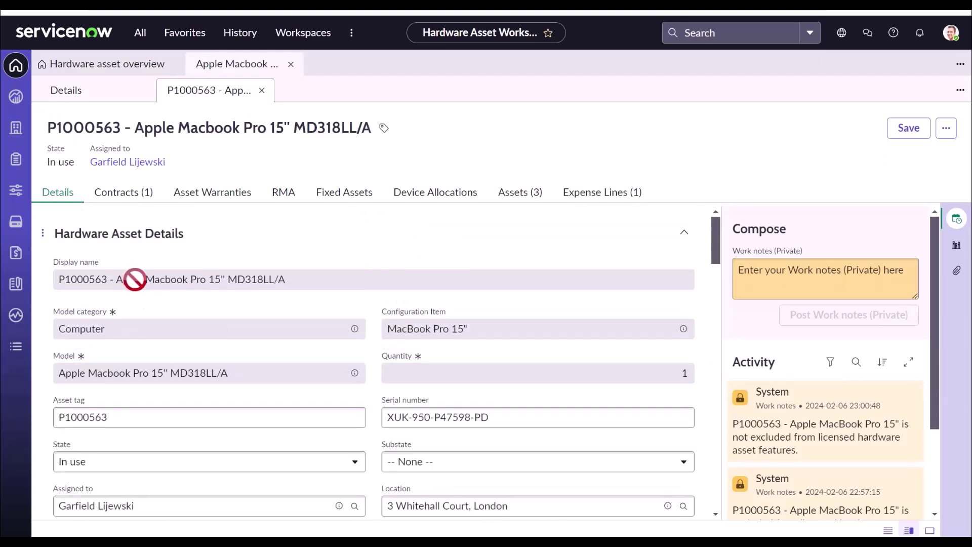
triple_click(135, 280)
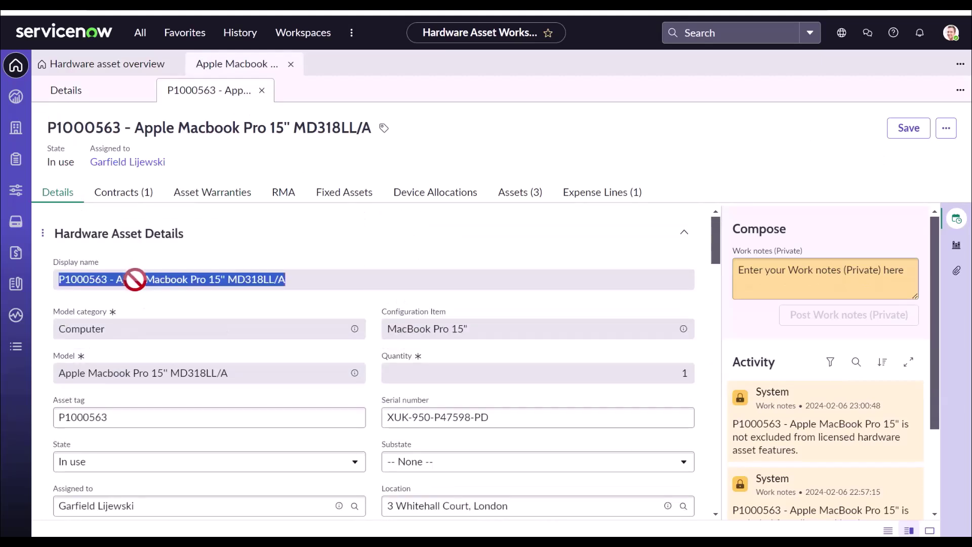
left_click(79, 63)
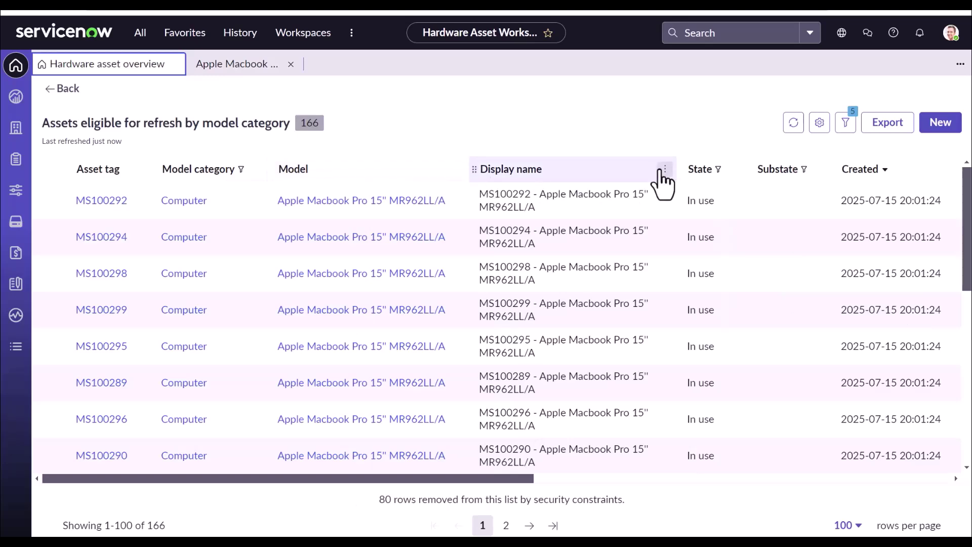
left_click(665, 169)
left_click(566, 302)
type("P1000563 - Apple Macbook Pro 15\" MR962LL/A")
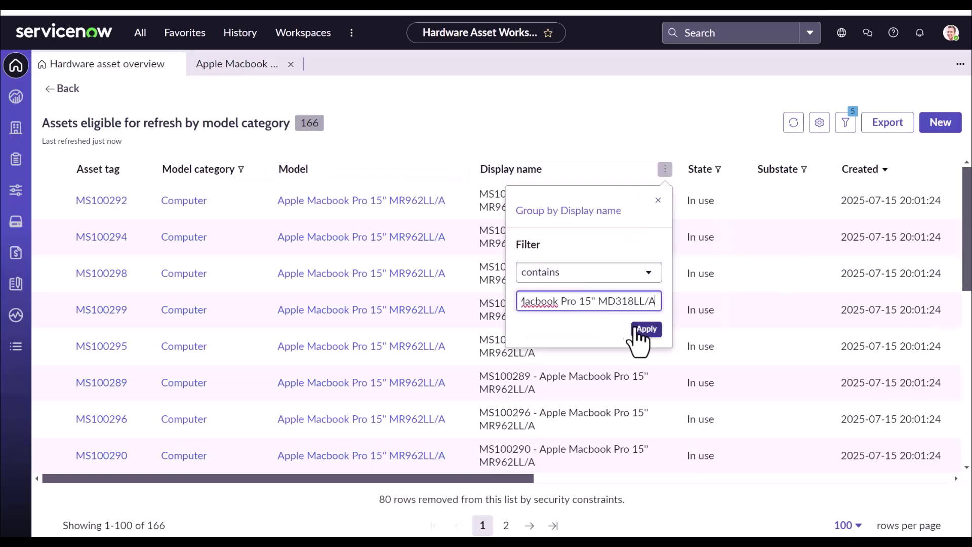
left_click(643, 329)
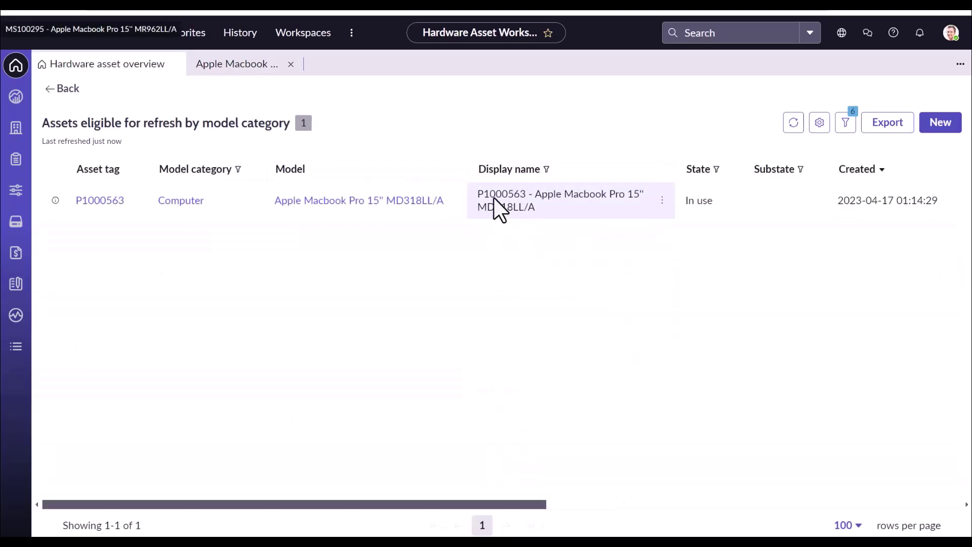
left_click(62, 89)
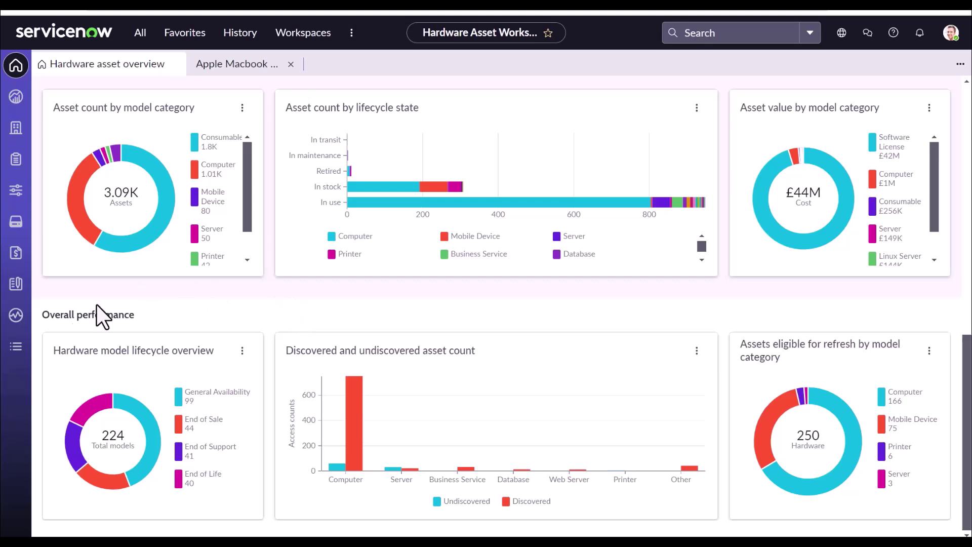
Step: Start a new custom list from scratch named 'Asset nearing retirement'
left_click(16, 347)
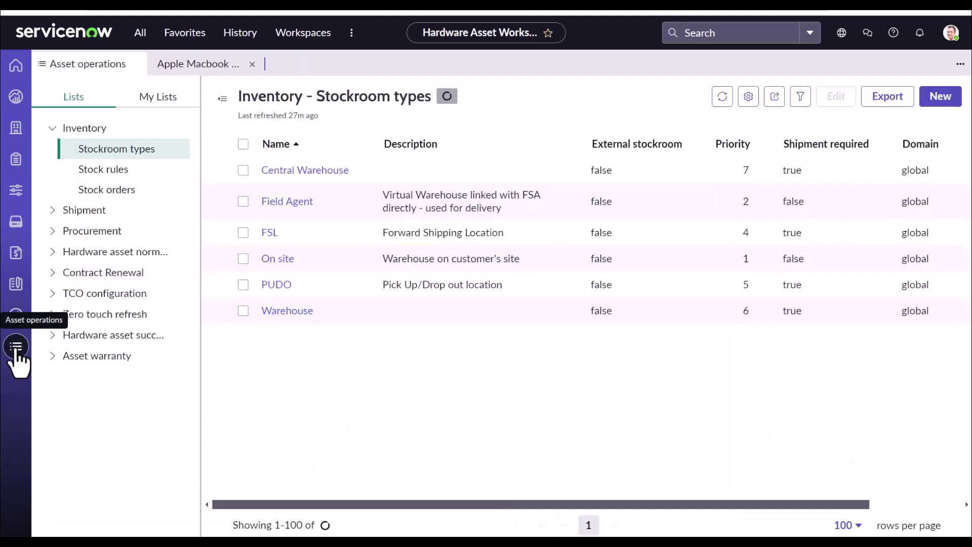
left_click(152, 99)
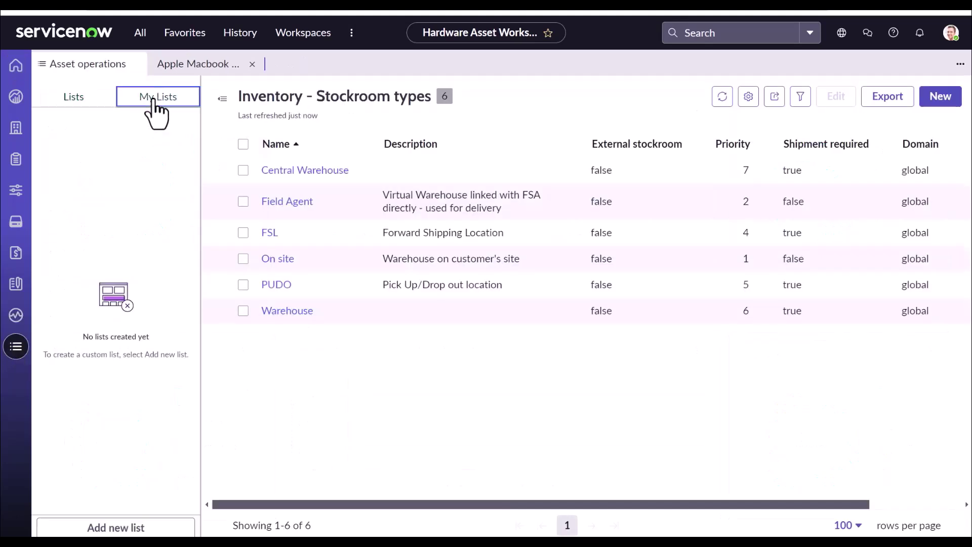
left_click(116, 528)
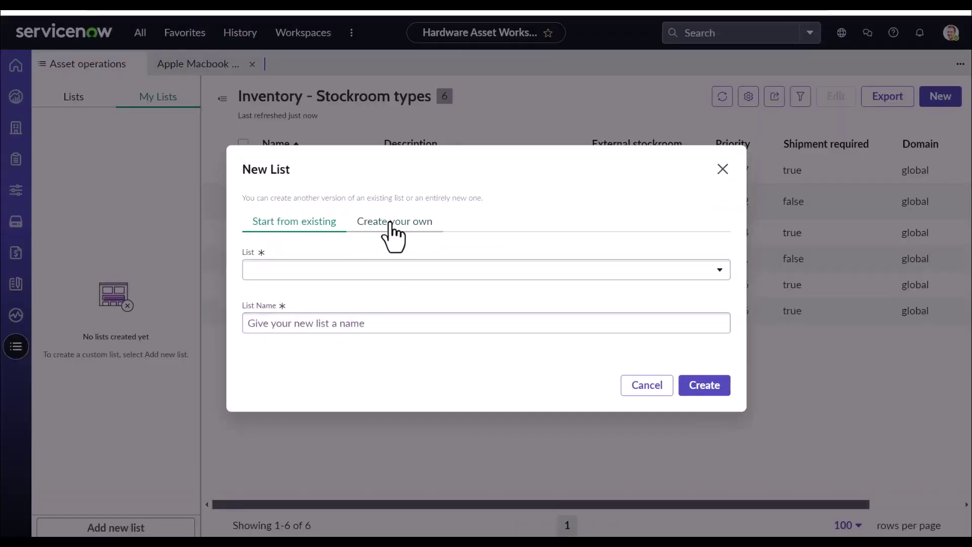
left_click(393, 223)
left_click(348, 269)
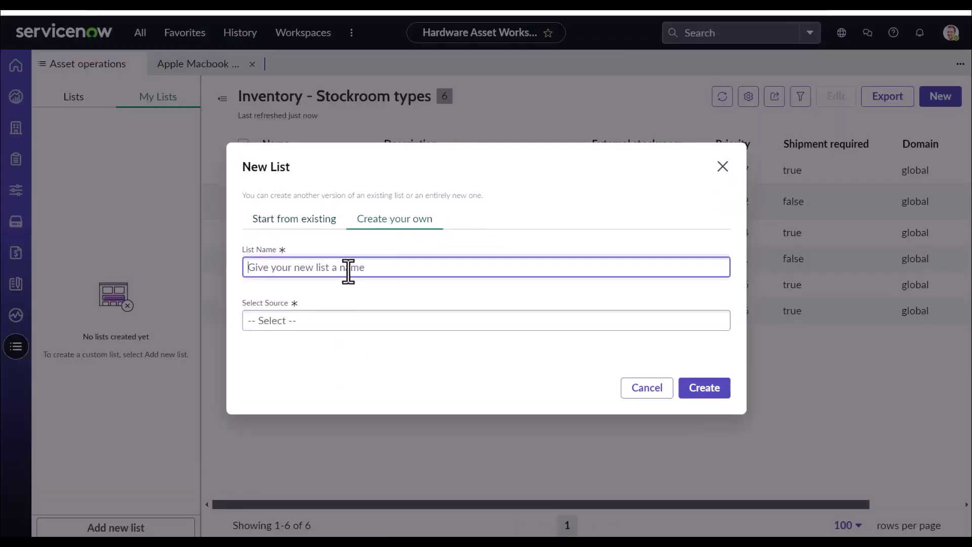
type("Asset nearing retirement")
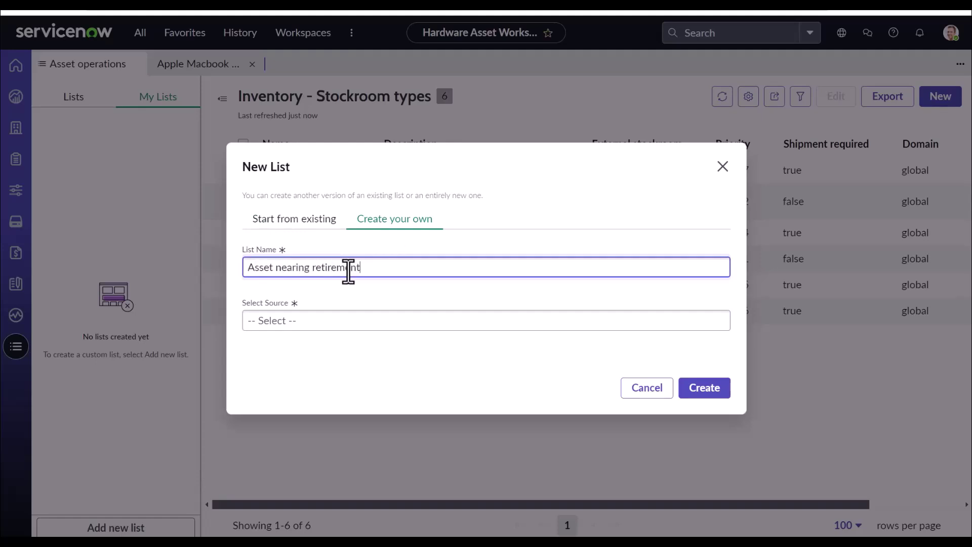
Step: Source the list from the Hardware table and drop the Refresh request line, Request line and Substate columns
left_click(325, 322)
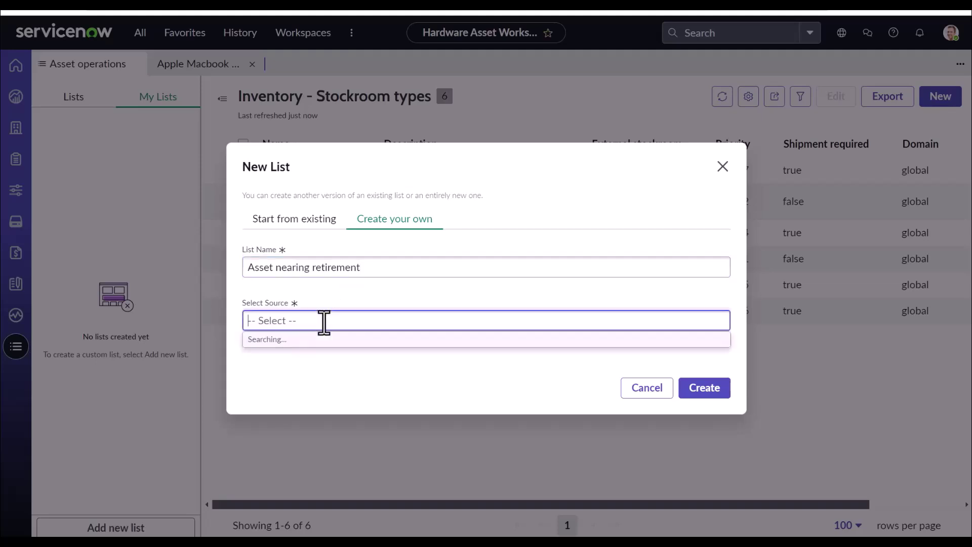
type("alm_hardwr")
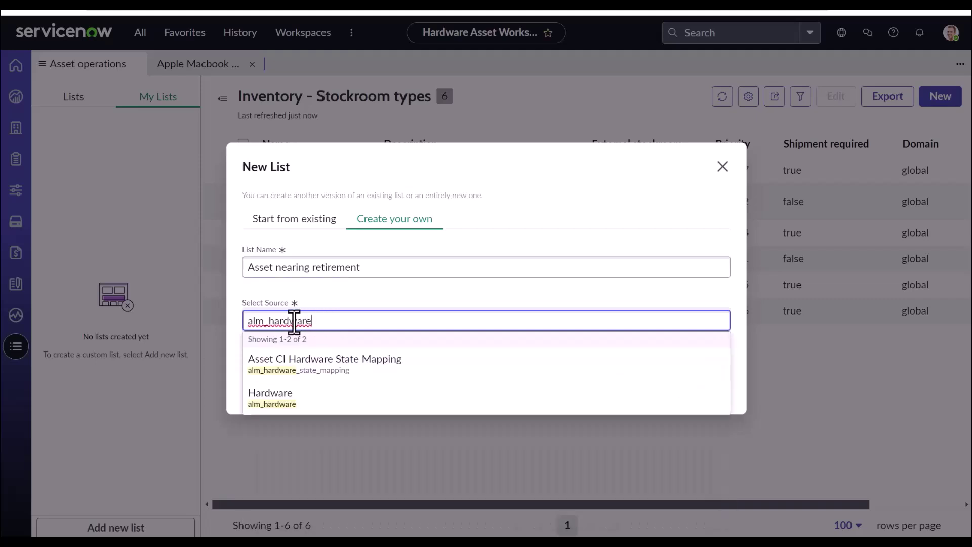
left_click(288, 406)
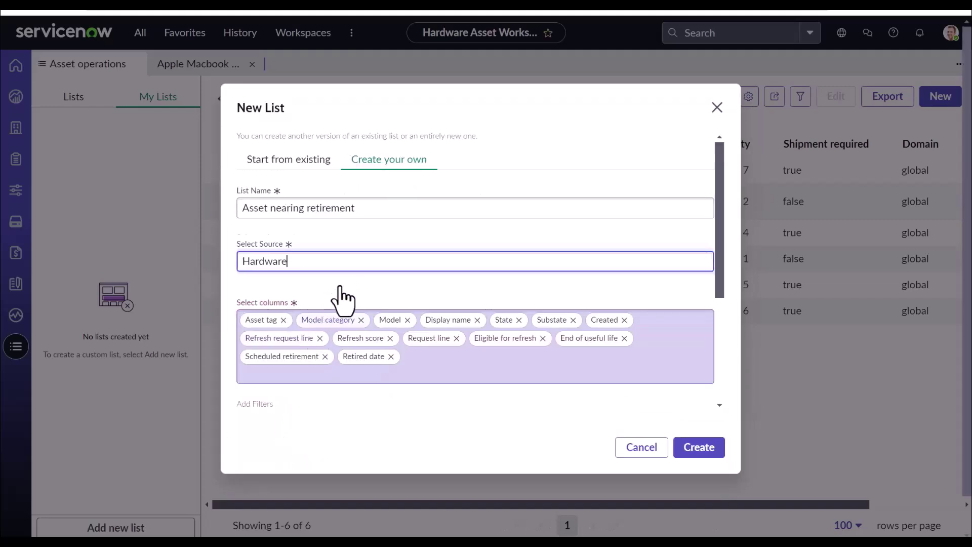
scroll(334, 294, "down", 2)
left_click(320, 273)
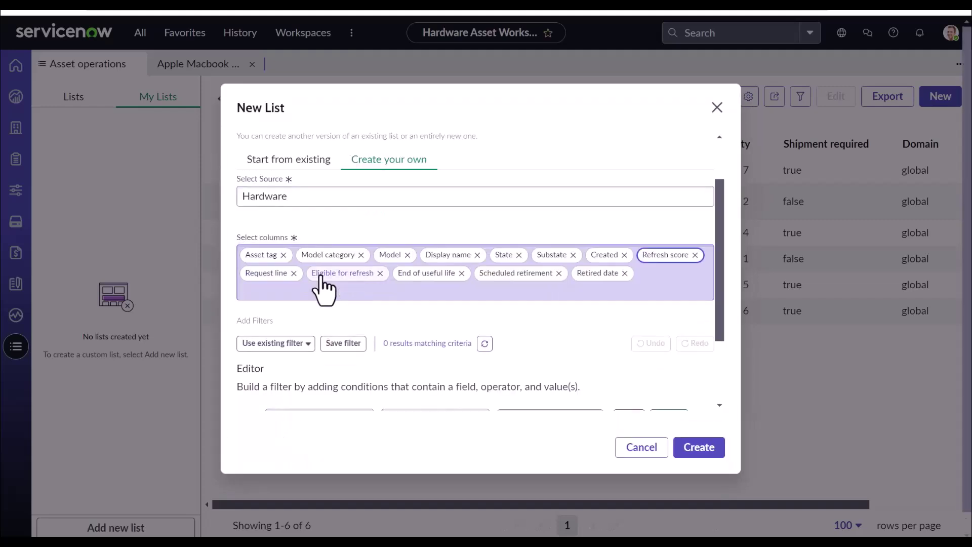
left_click(294, 274)
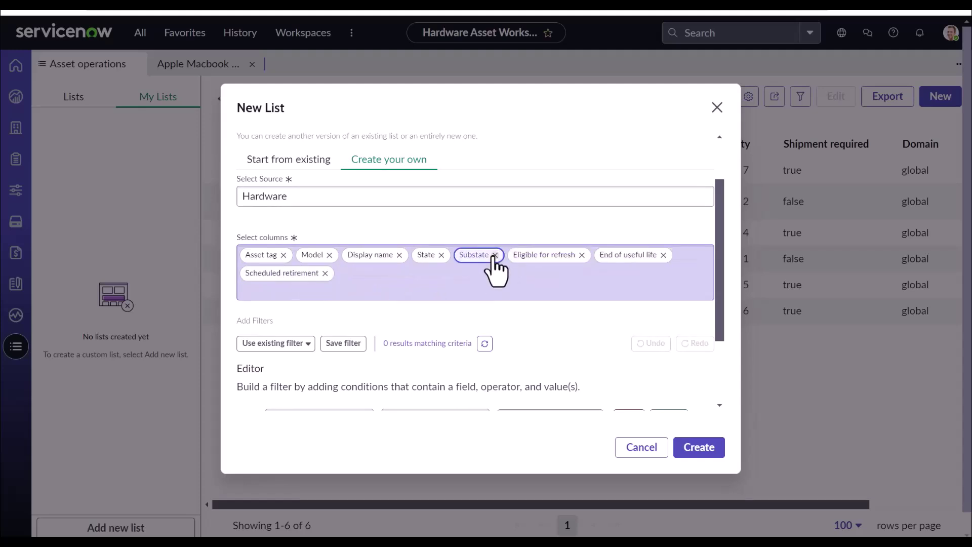
left_click(496, 255)
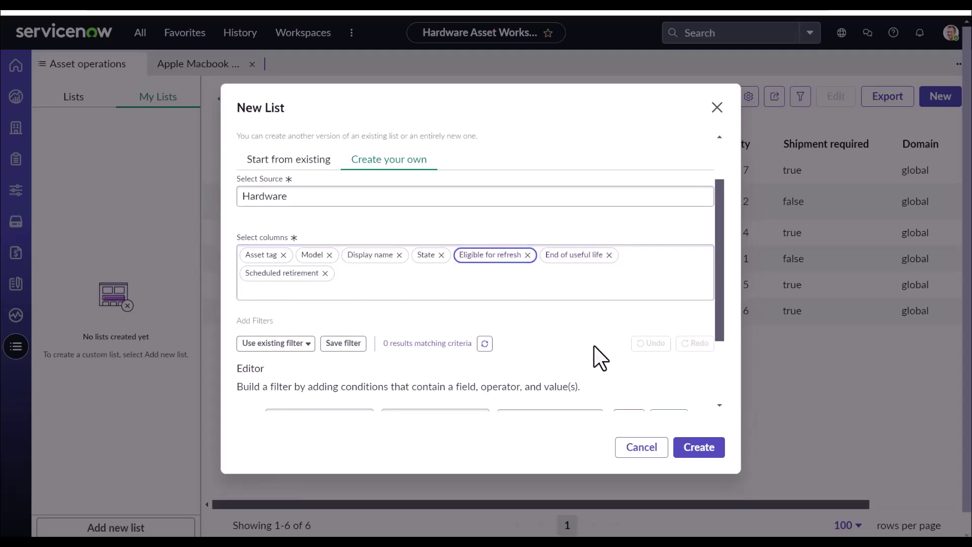
scroll(600, 357, "down", 2)
Step: Add a filter condition on the Scheduled retirement field, trying the between-dates operator
left_click(339, 319)
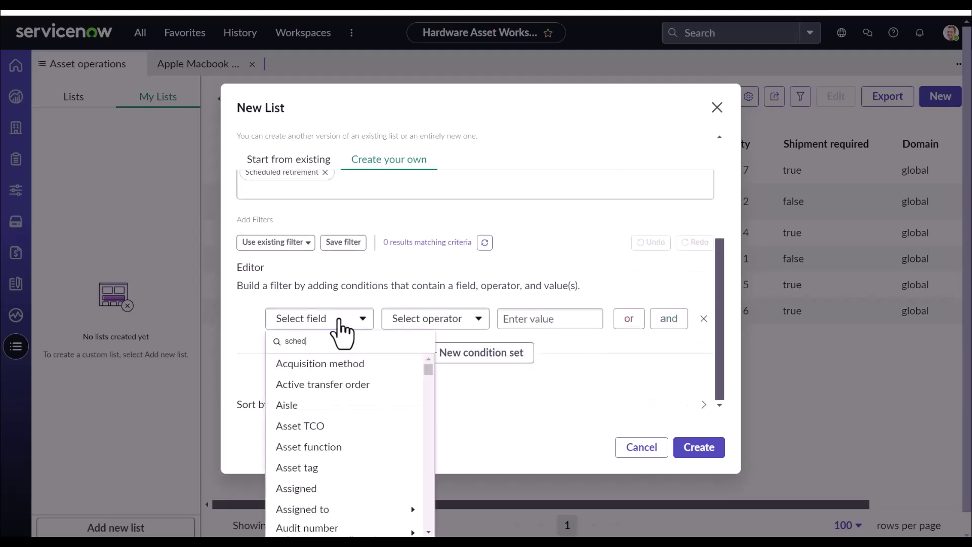
left_click(329, 363)
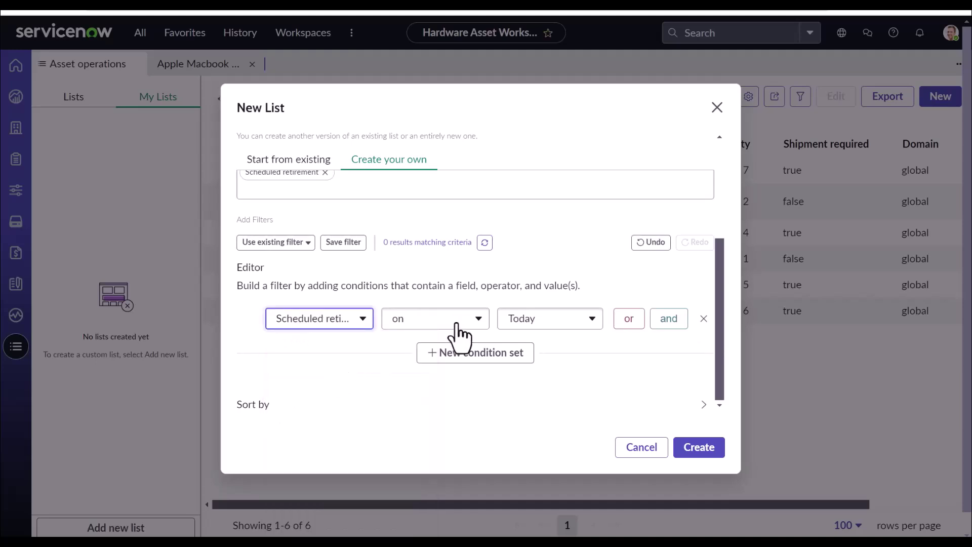
left_click(482, 324)
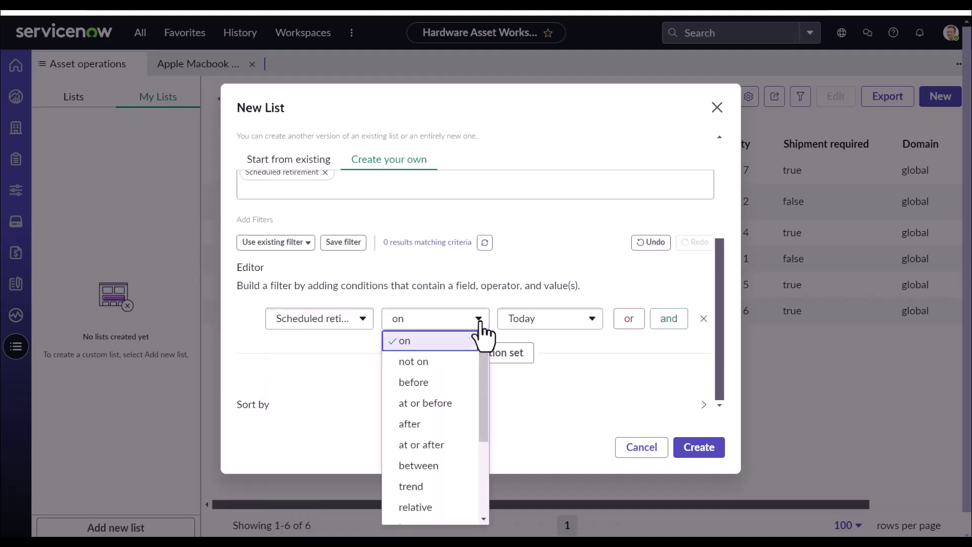
scroll(438, 446, "down", 3)
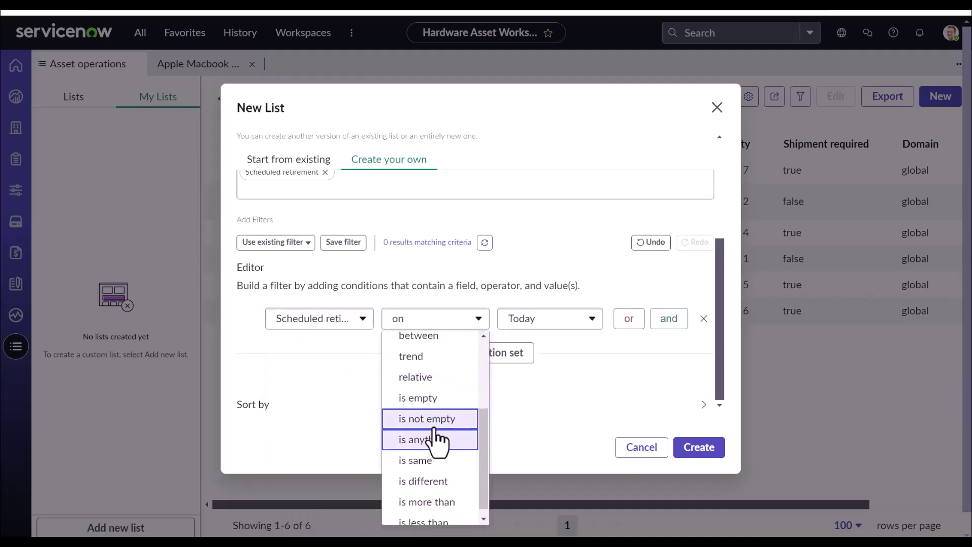
left_click(547, 421)
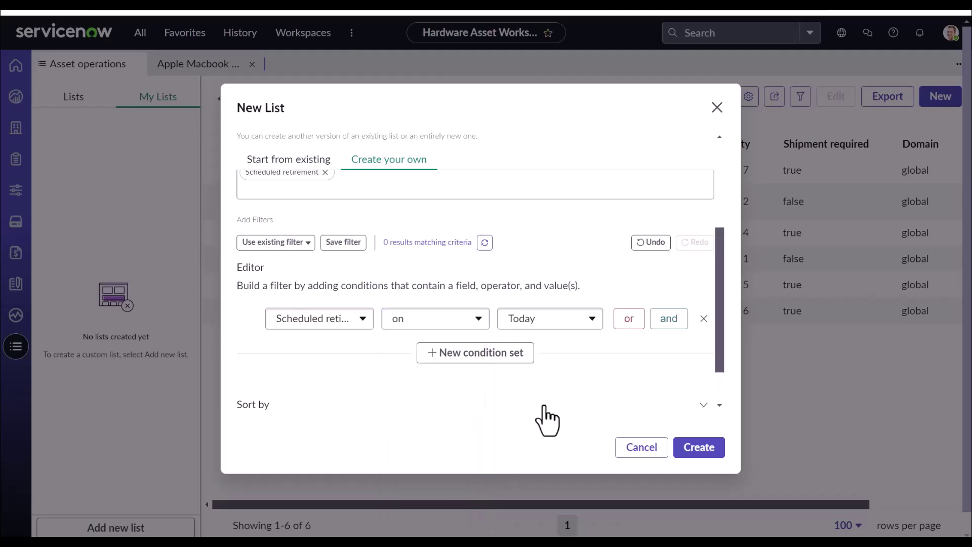
left_click(455, 326)
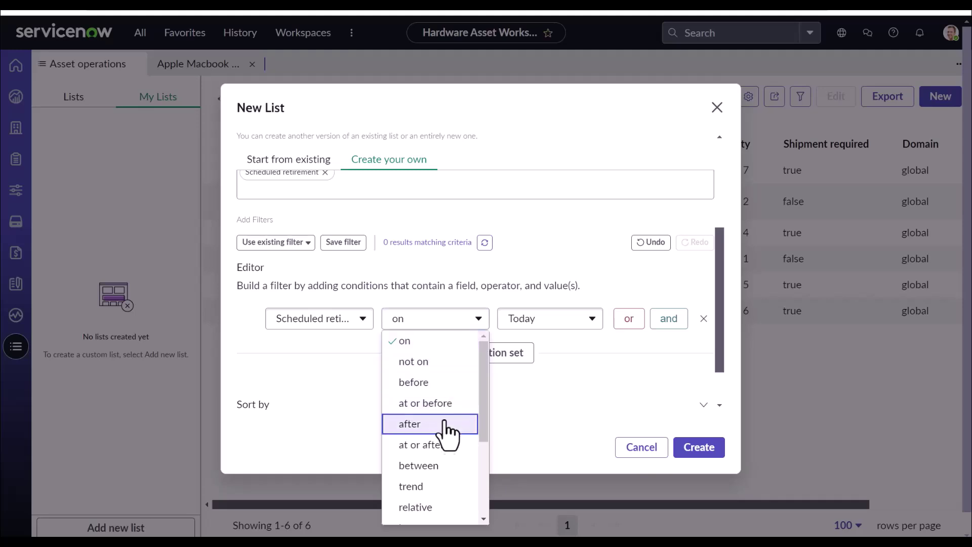
left_click(435, 465)
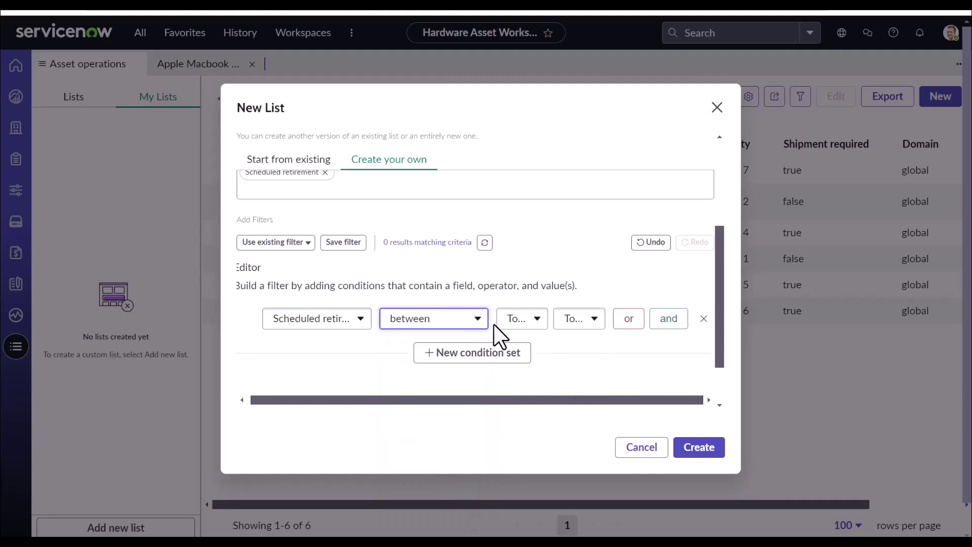
left_click(525, 322)
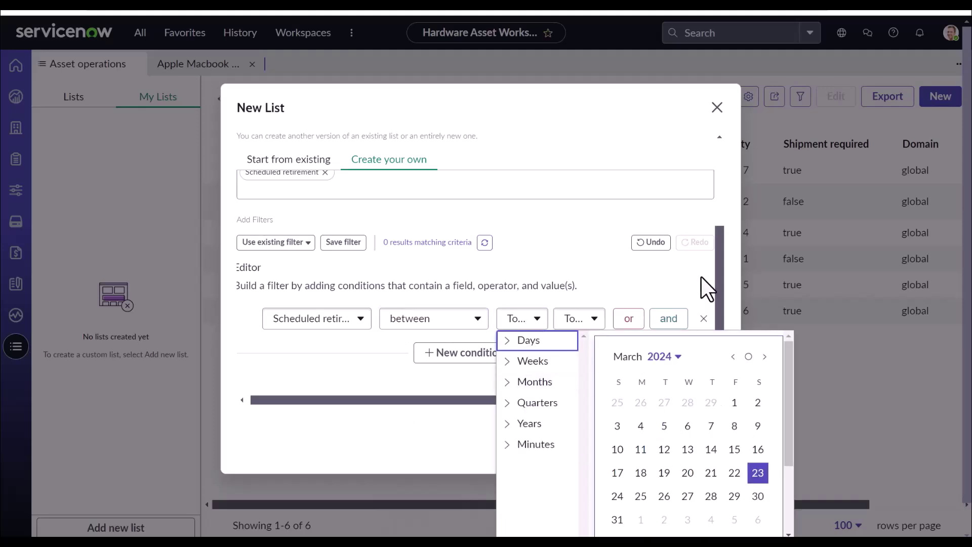
left_click(572, 270)
Step: Set the Scheduled retirement operator to 'is not empty' and create the list
left_click(421, 324)
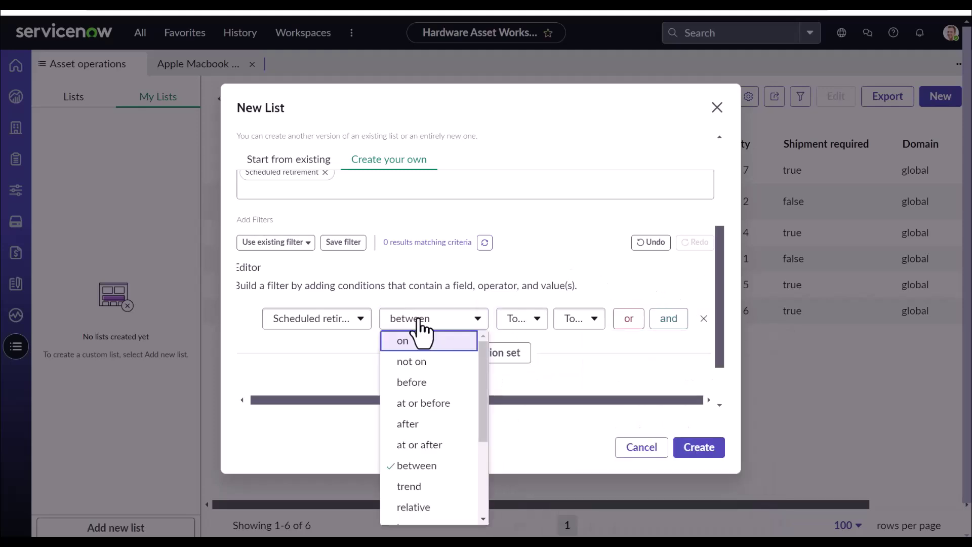
left_click(420, 324)
left_click(420, 324)
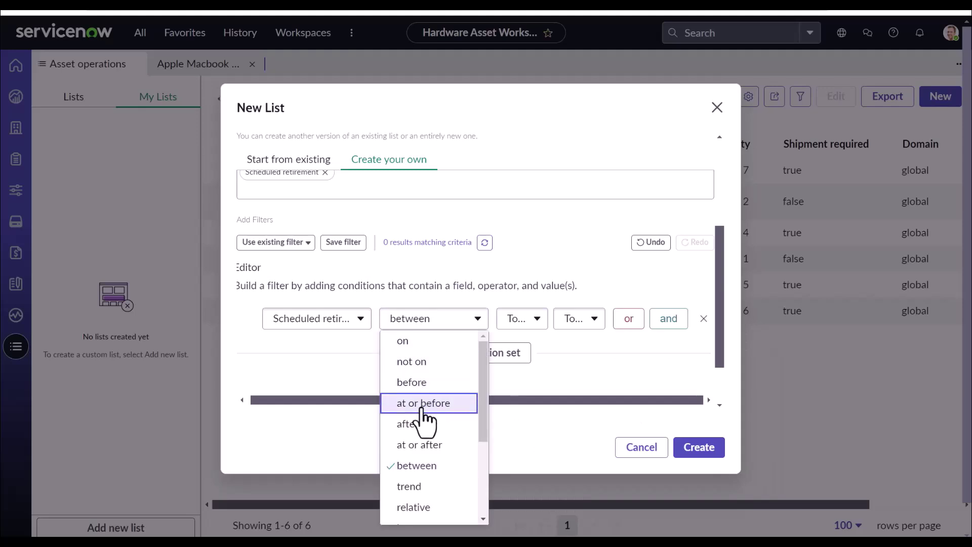
scroll(425, 448, "down", 1)
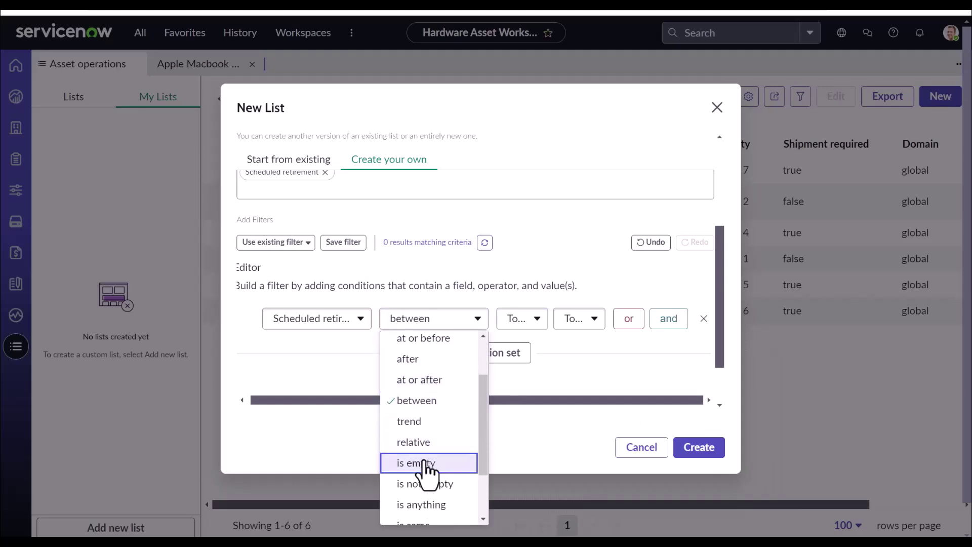
left_click(425, 485)
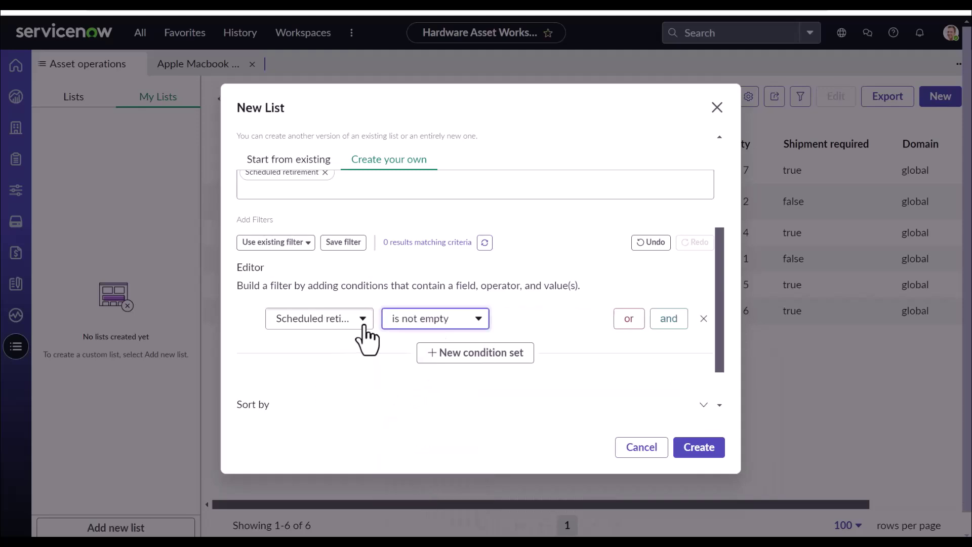
left_click(699, 448)
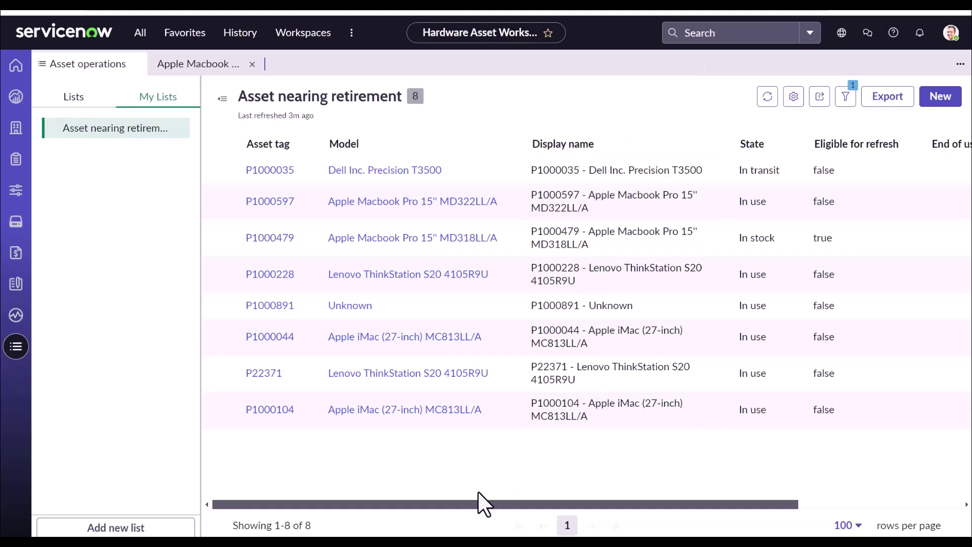
Step: Look over the 8 listed assets, noting only P1000479 is in stock and refresh-eligible
mouse_move(391, 501)
left_mouse_down()
mouse_move(451, 503)
mouse_move(399, 503)
left_mouse_up()
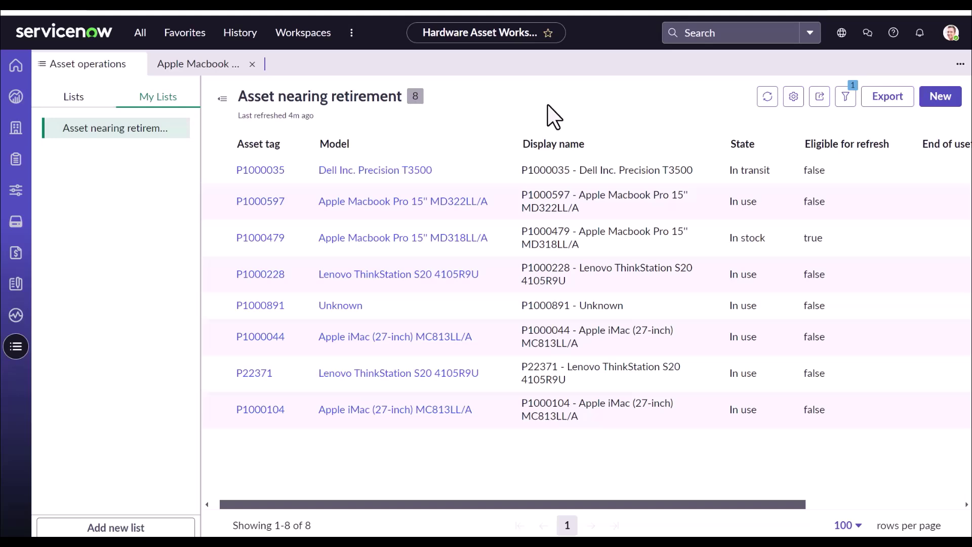
left_click(158, 62)
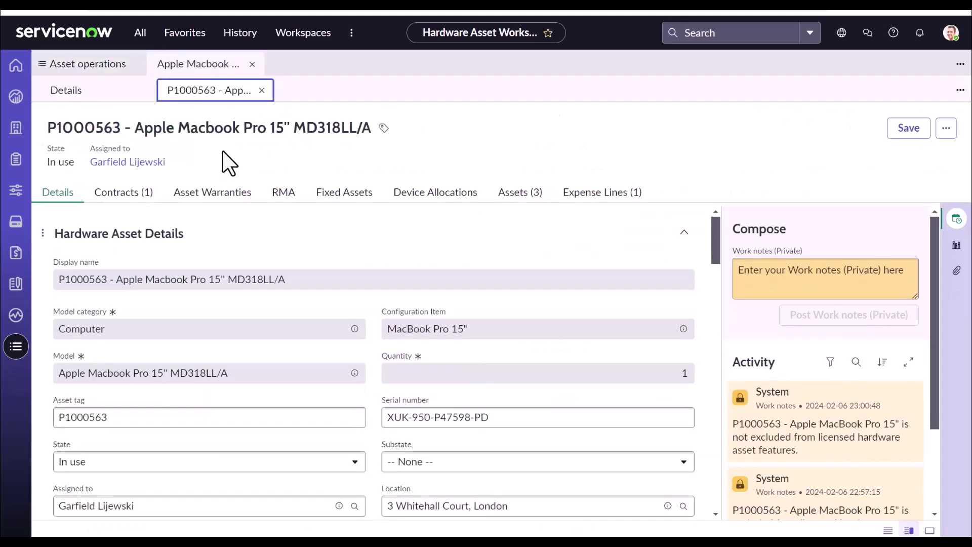
scroll(373, 386, "down", 6)
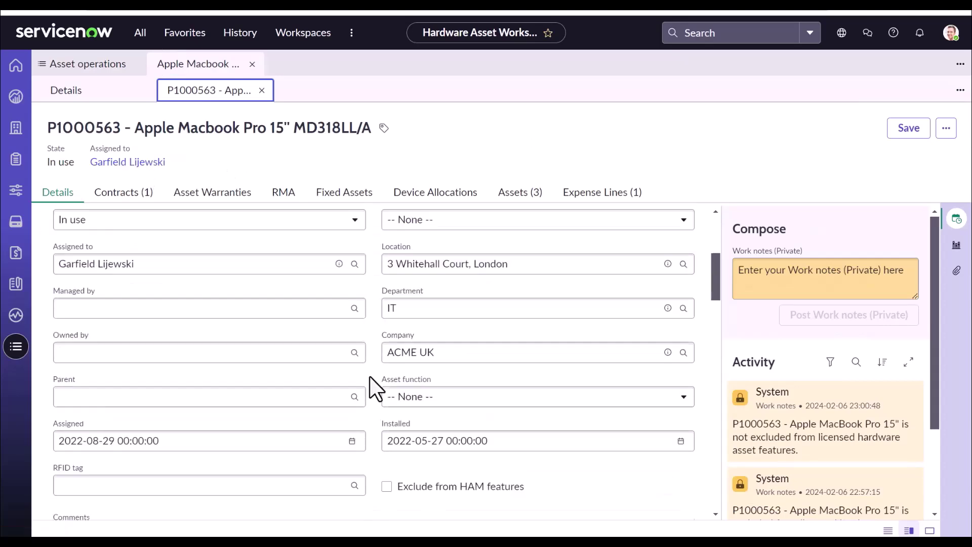
scroll(354, 344, "up", 5)
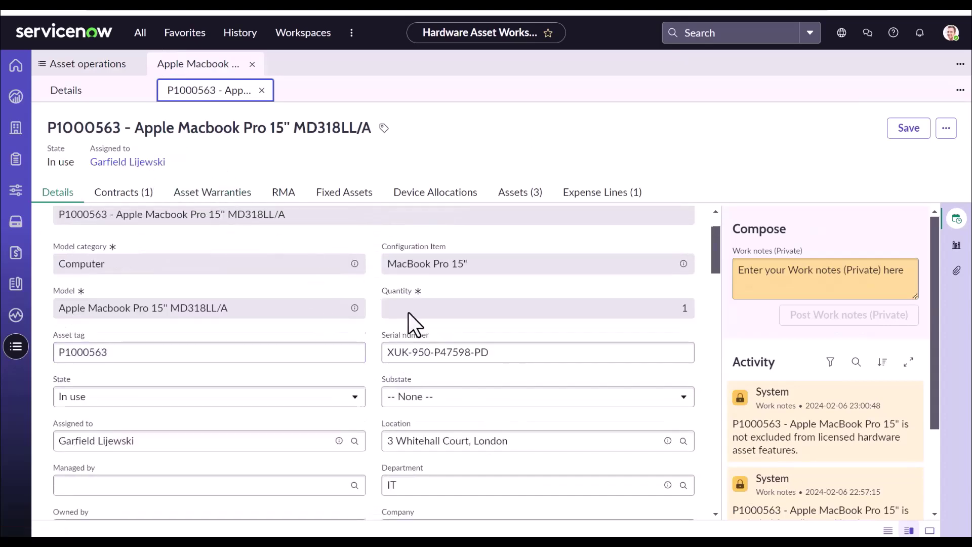
scroll(416, 324, "down", 4)
scroll(431, 337, "down", 8)
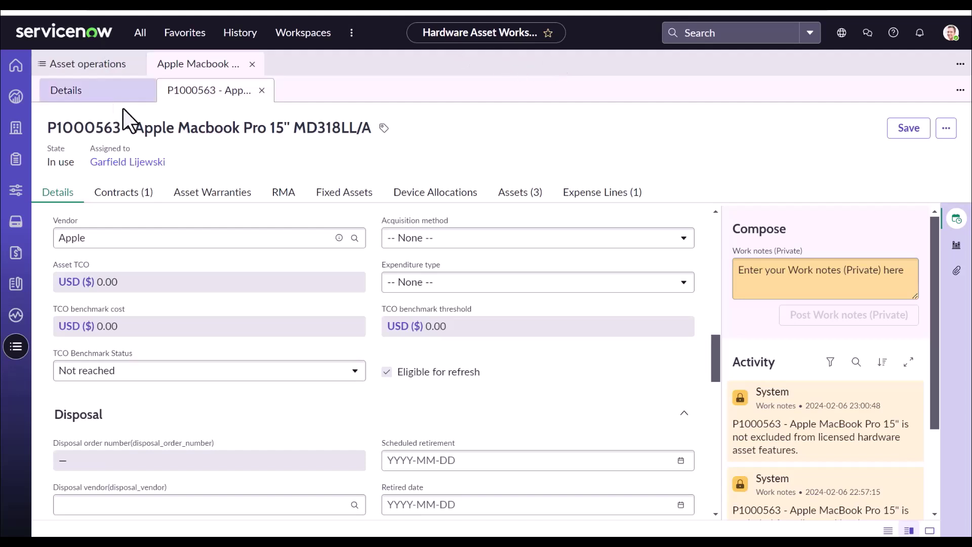
scroll(215, 301, "up", 5)
scroll(218, 309, "up", 5)
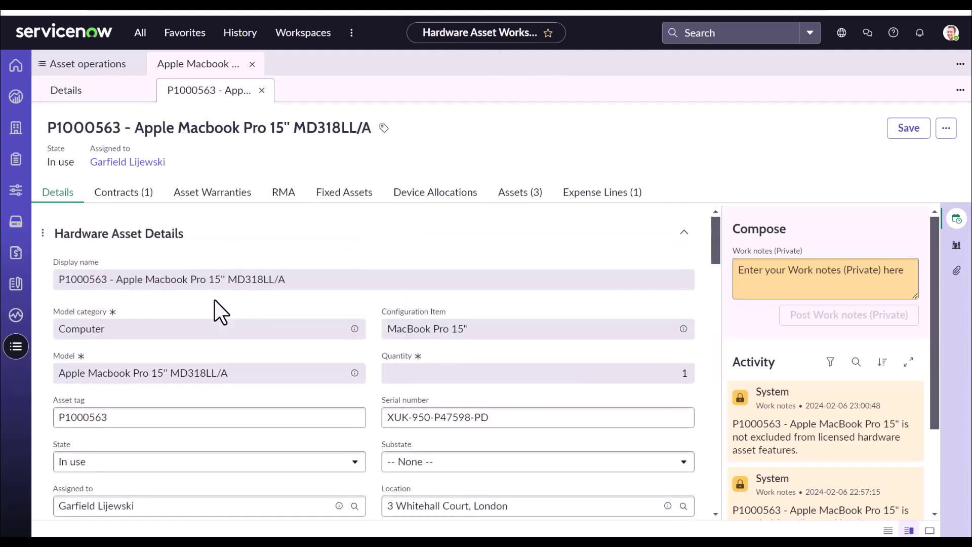
triple_click(238, 278)
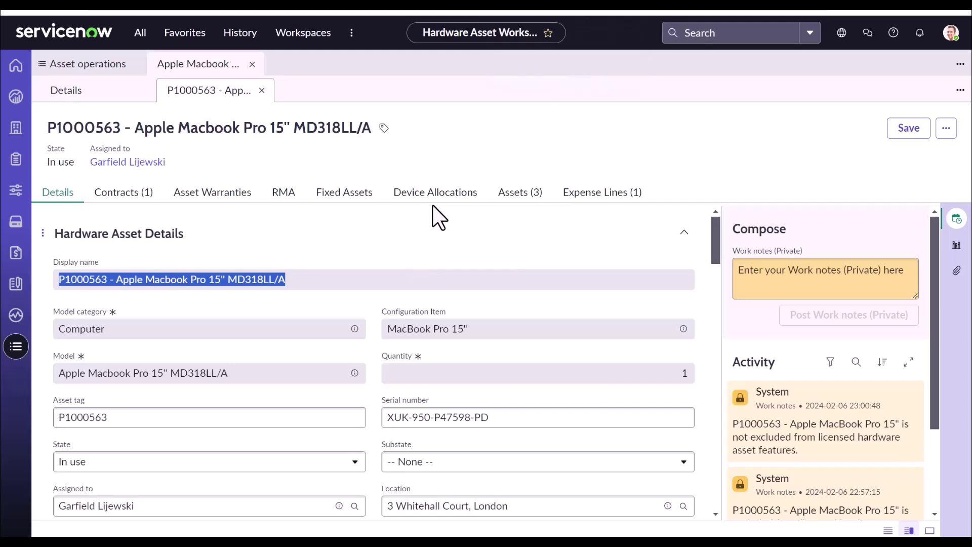
Step: Open the Service Catalog's Asset Lifecycle category and browse its items
left_click(140, 33)
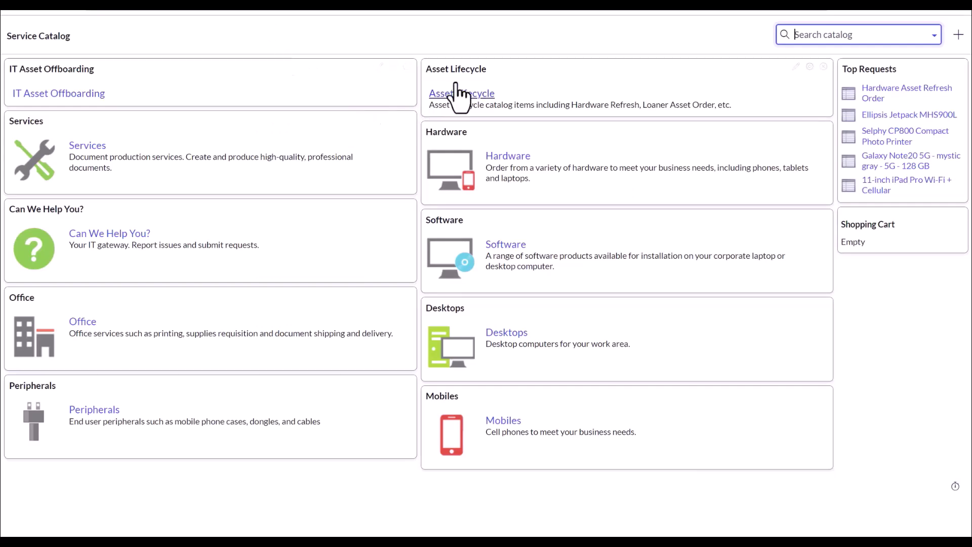
left_click(459, 94)
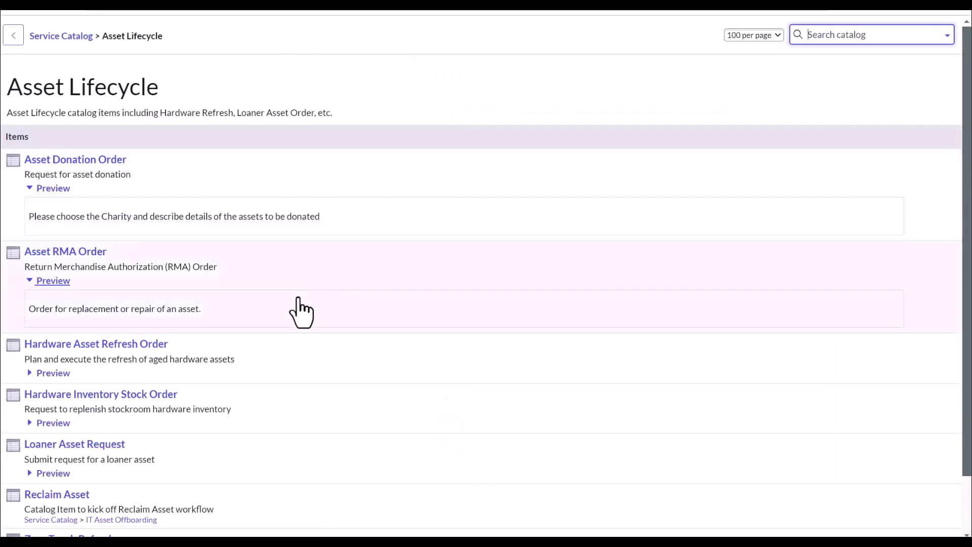
scroll(299, 310, "down", 1)
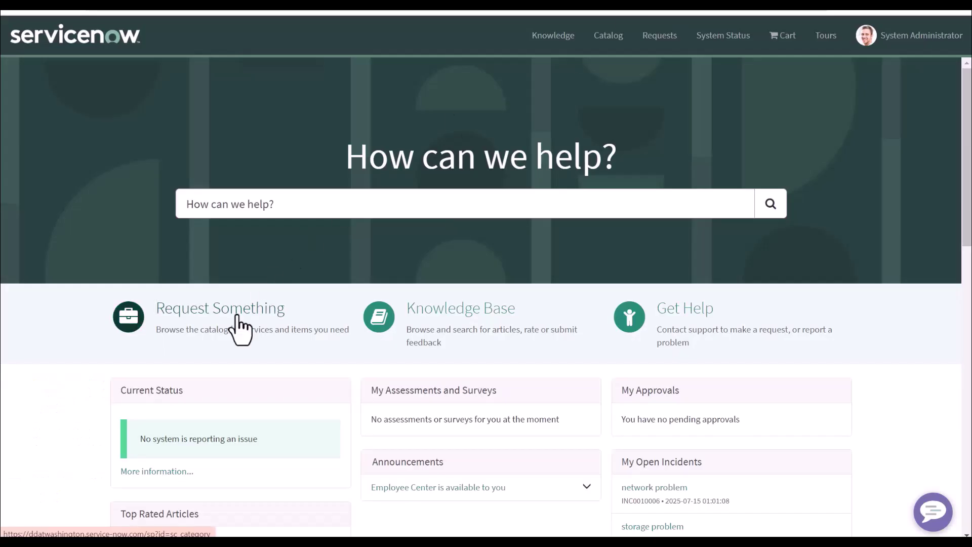
Step: Open the Hardware Asset Refresh Order form under Asset Lifecycle, keeping refresh type Single model
left_click(237, 318)
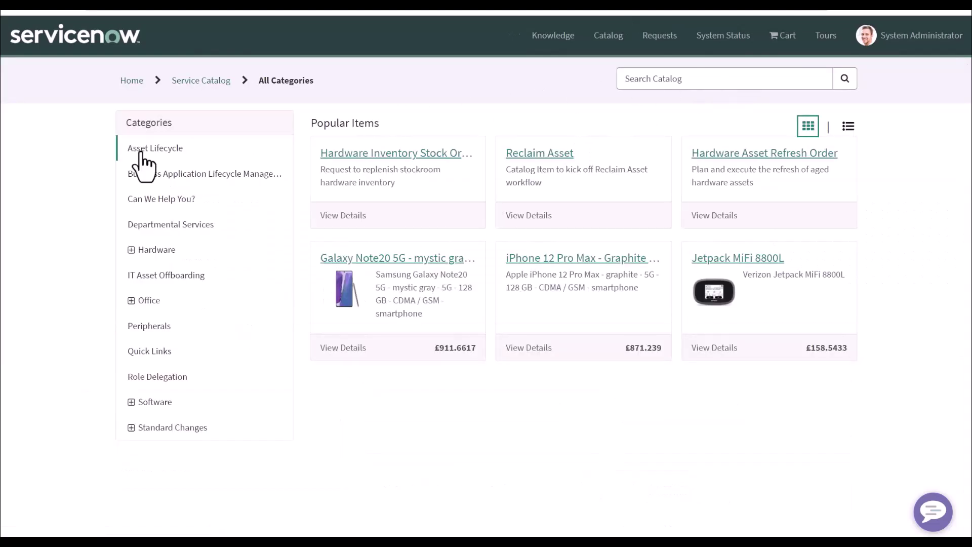
left_click(142, 154)
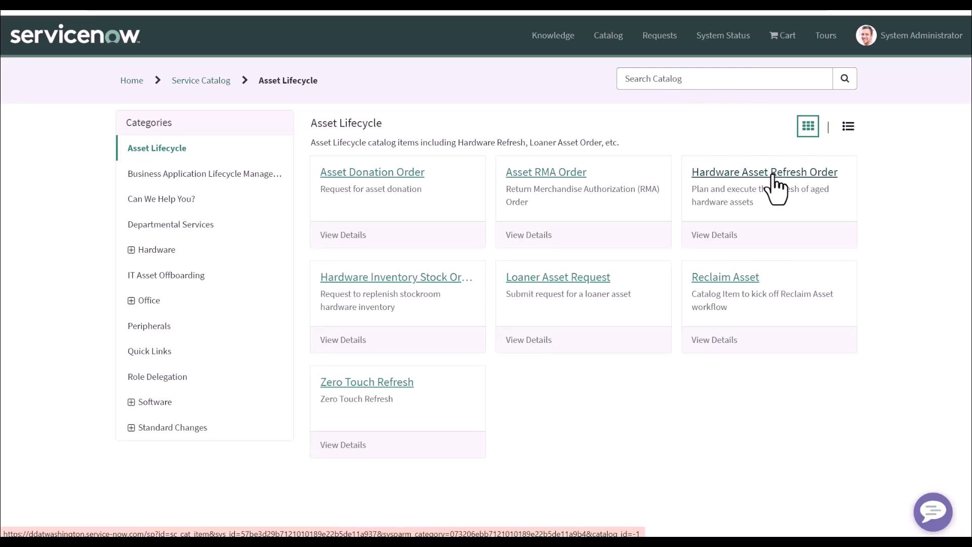
left_click(773, 175)
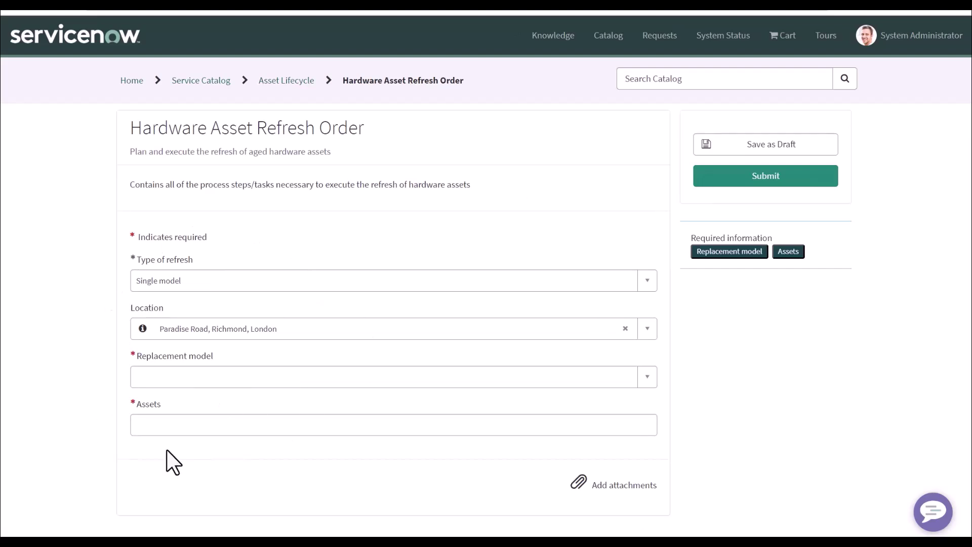
left_click(232, 281)
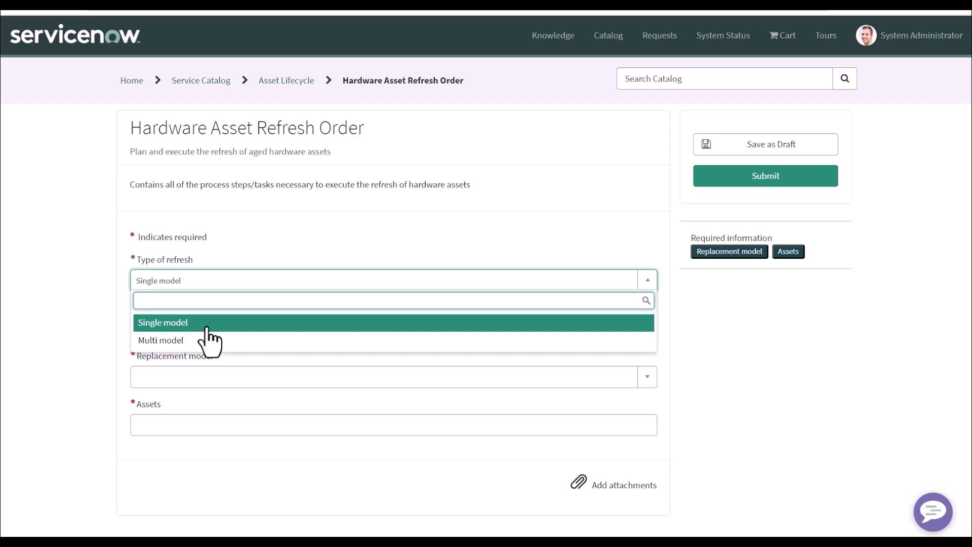
left_click(92, 293)
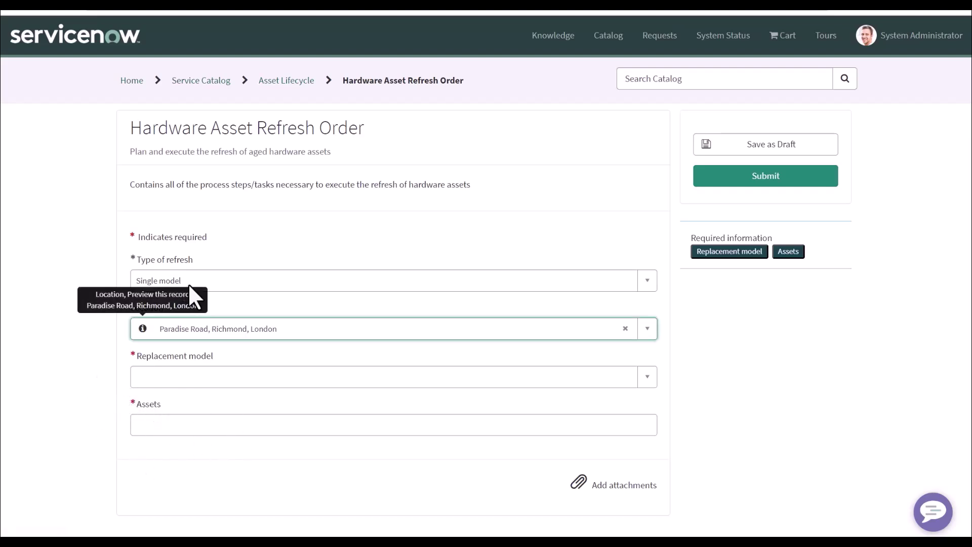
Step: Switch Type of refresh to Multi model, then back to Single model
left_click(266, 284)
left_click(202, 338)
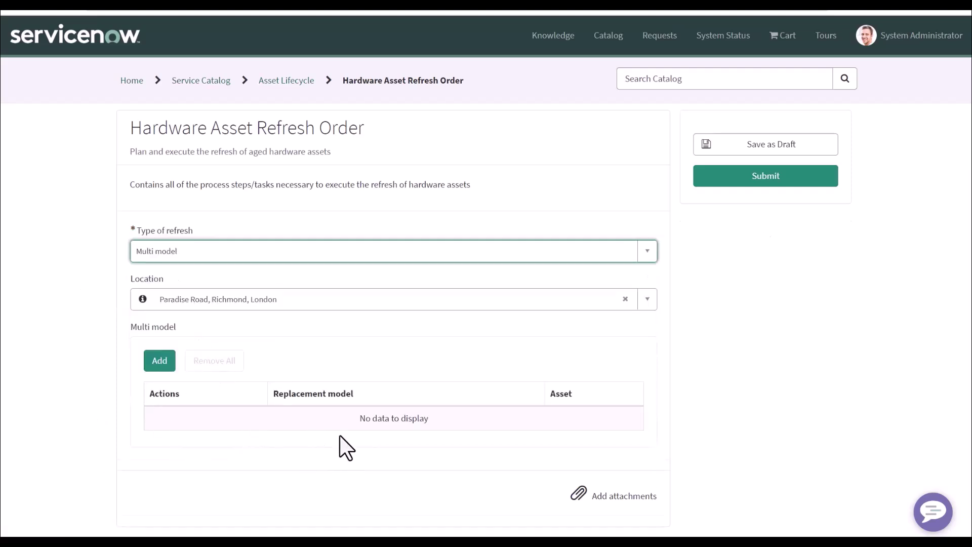
left_click(188, 253)
left_click(174, 294)
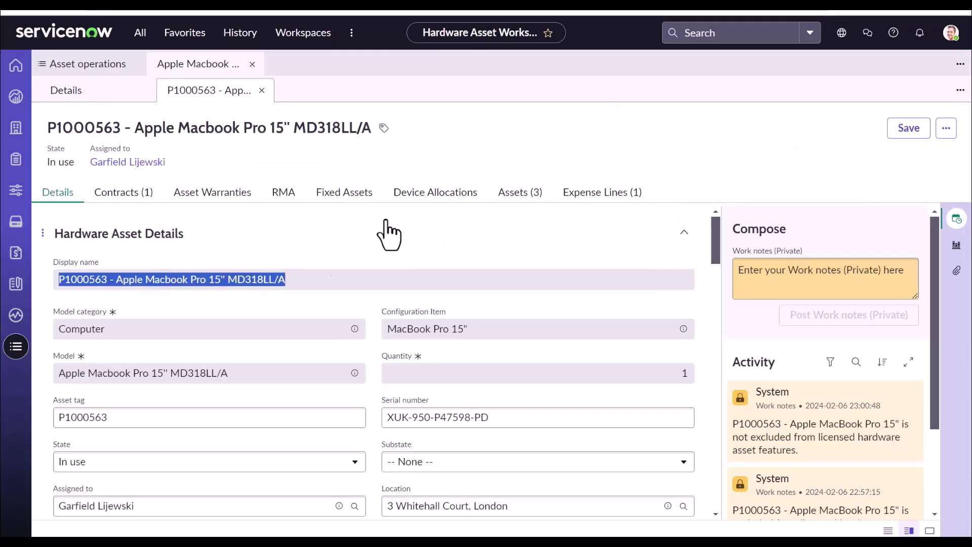
Step: Set the replacement model to substitute Apple Macbook Pro 15" MR962LL/A, then select asset P1000563's display name
left_click(355, 374)
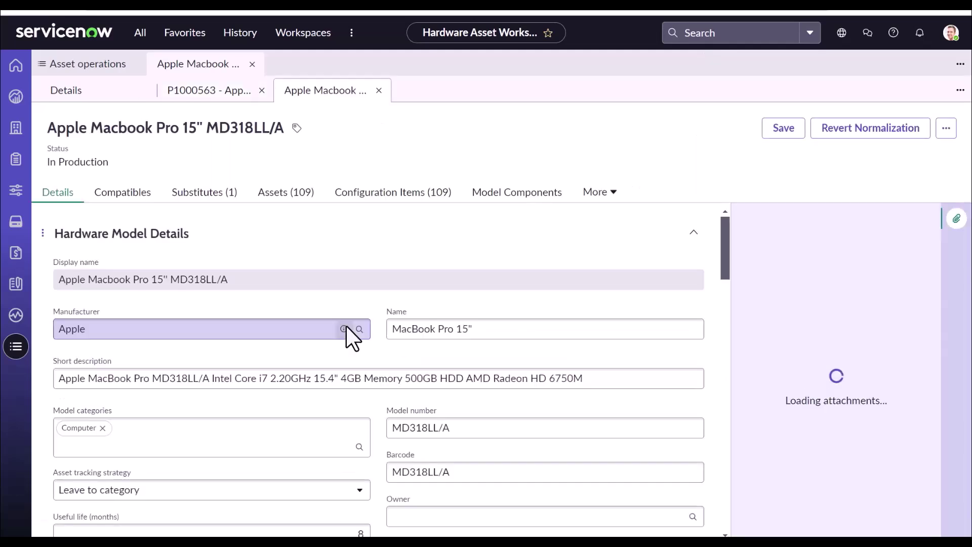
left_click(213, 195)
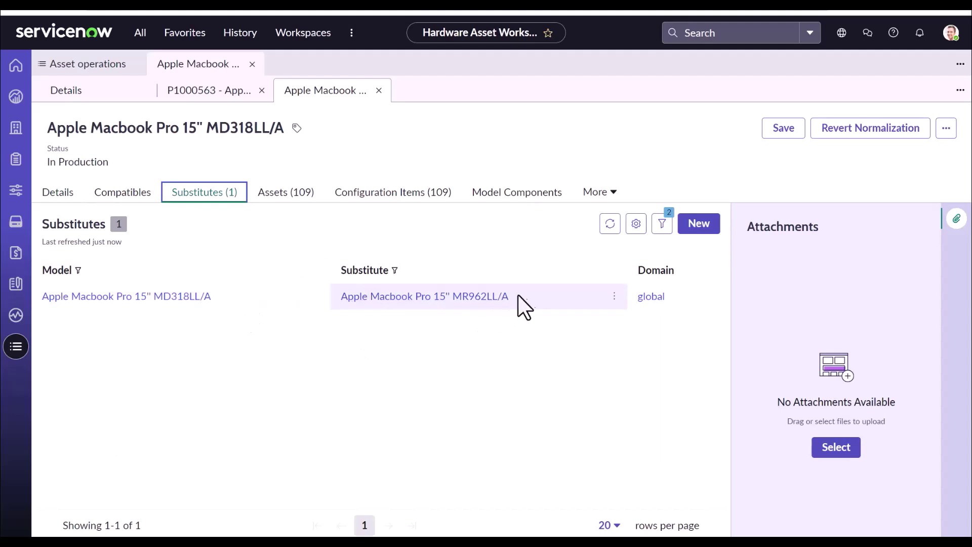
left_click_drag(511, 303, 339, 297)
key("ctrl+c")
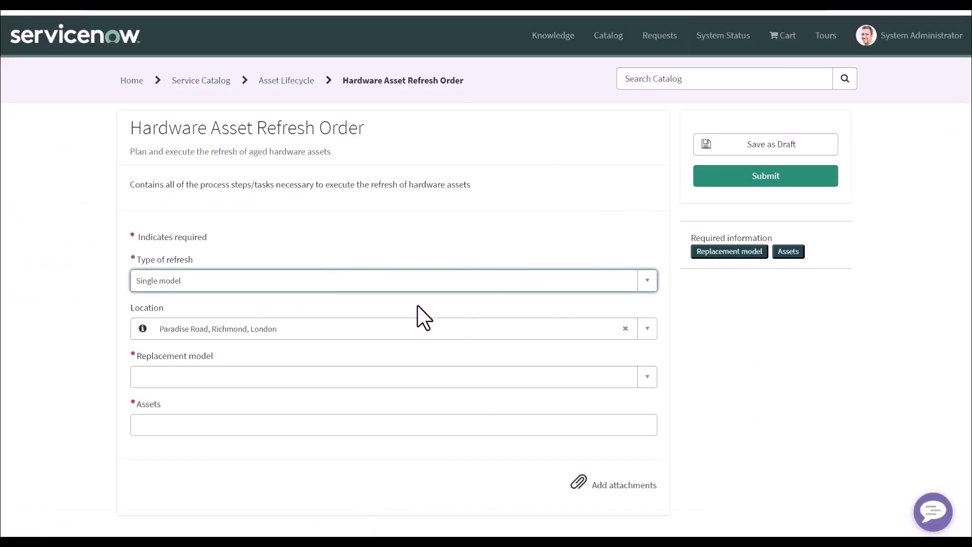
left_click(245, 375)
key("ctrl+v")
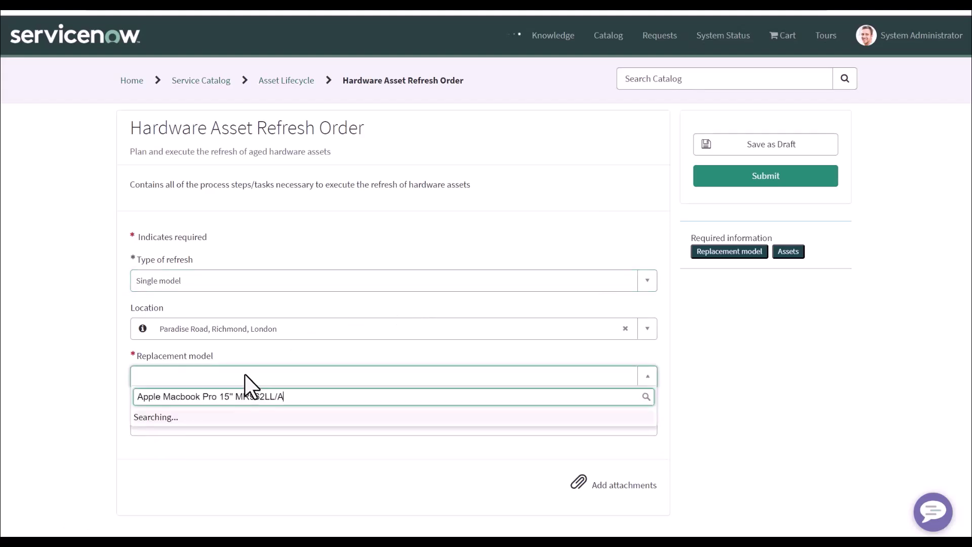
left_click(236, 420)
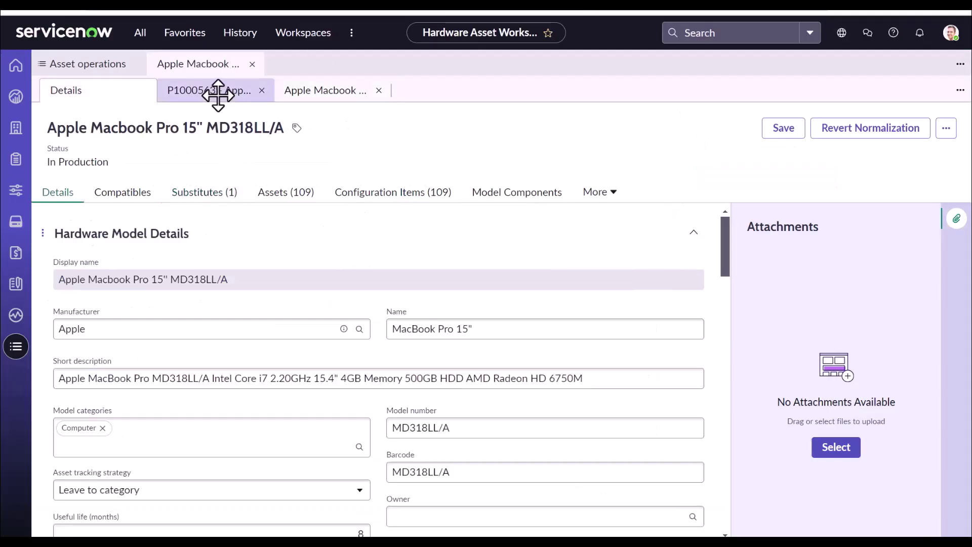
left_click(218, 91)
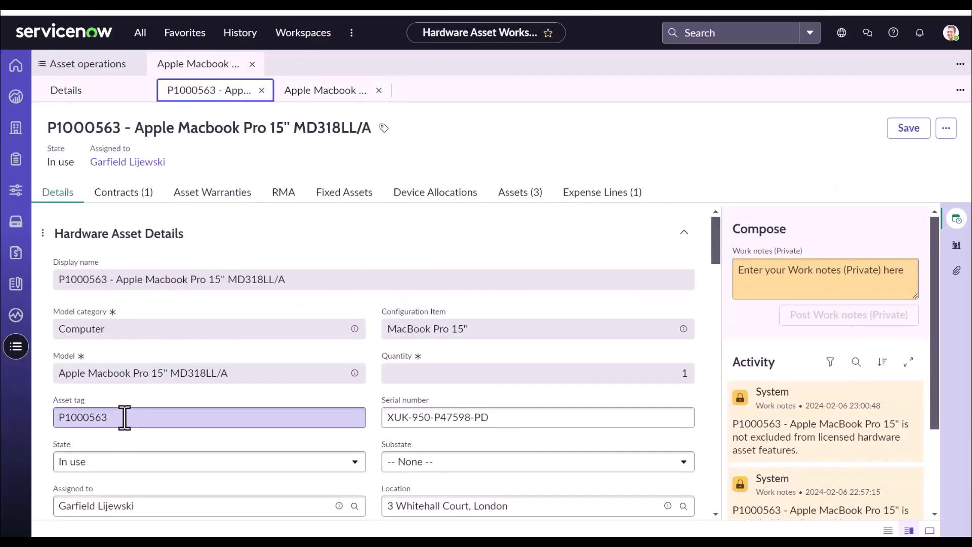
triple_click(139, 284)
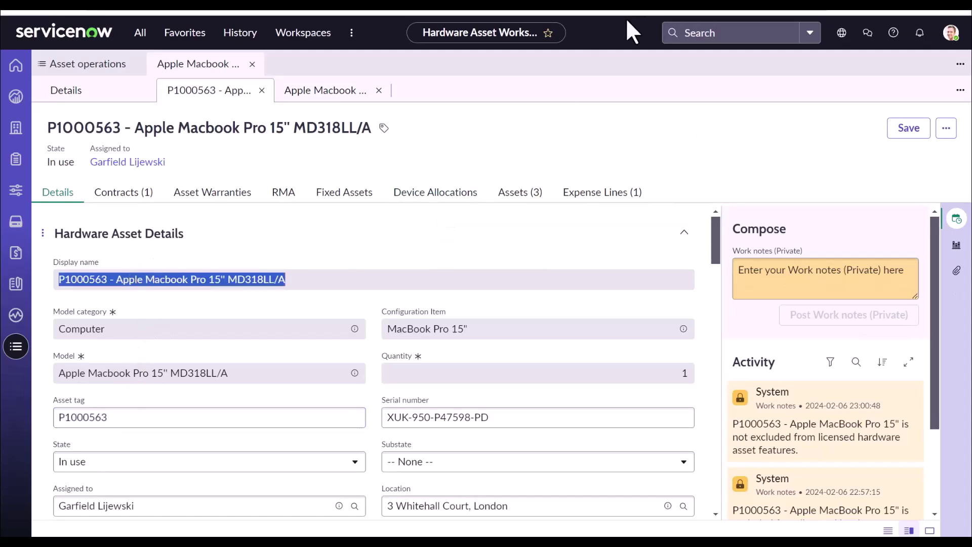
Step: Add asset P1000563 to the refresh order's Assets, submit it, and open the resulting request item
key("ctrl+c")
key("ctrl+Tab")
left_click(258, 424)
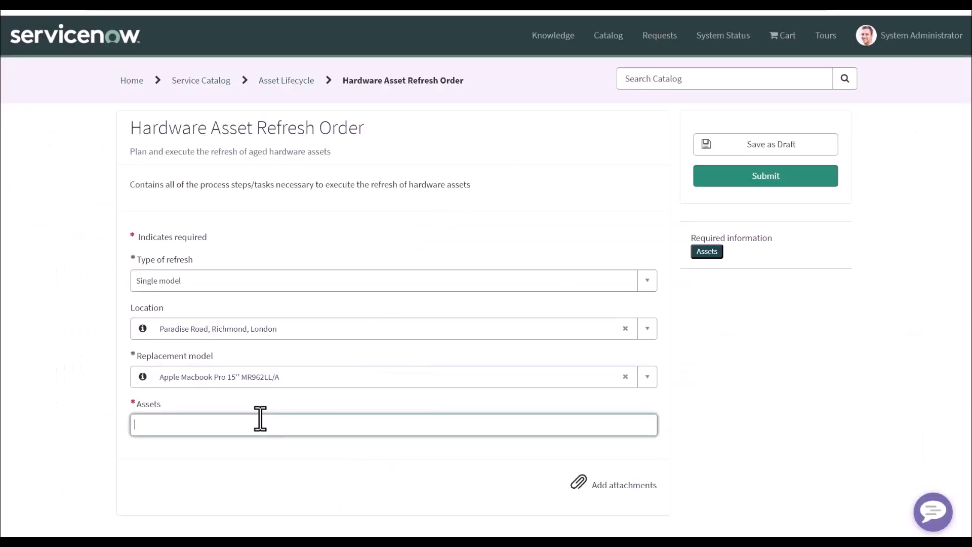
key("ctrl+v")
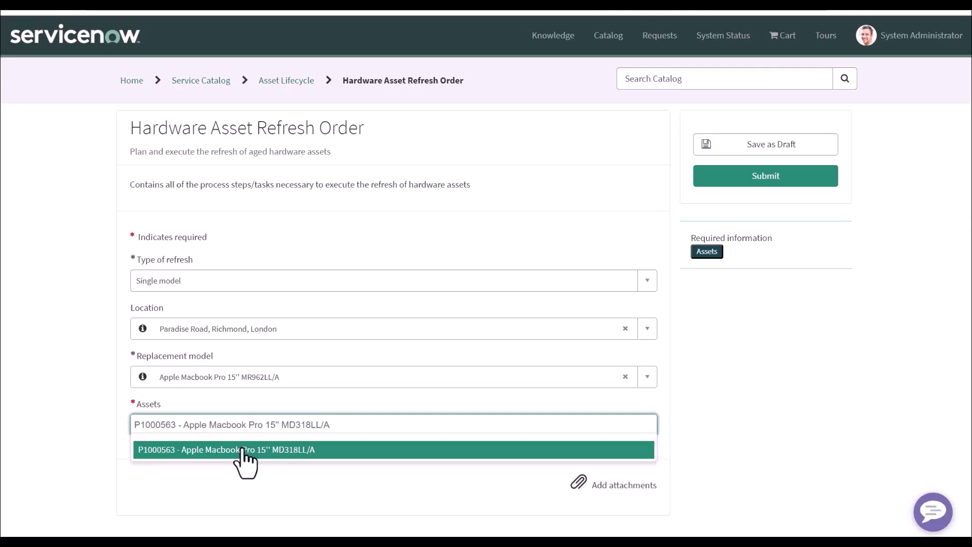
left_click(241, 452)
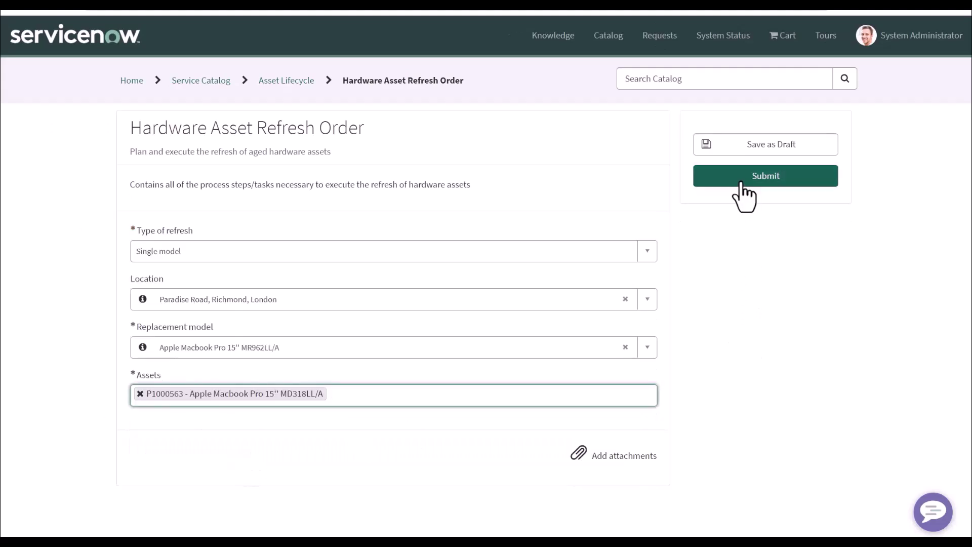
left_click(758, 194)
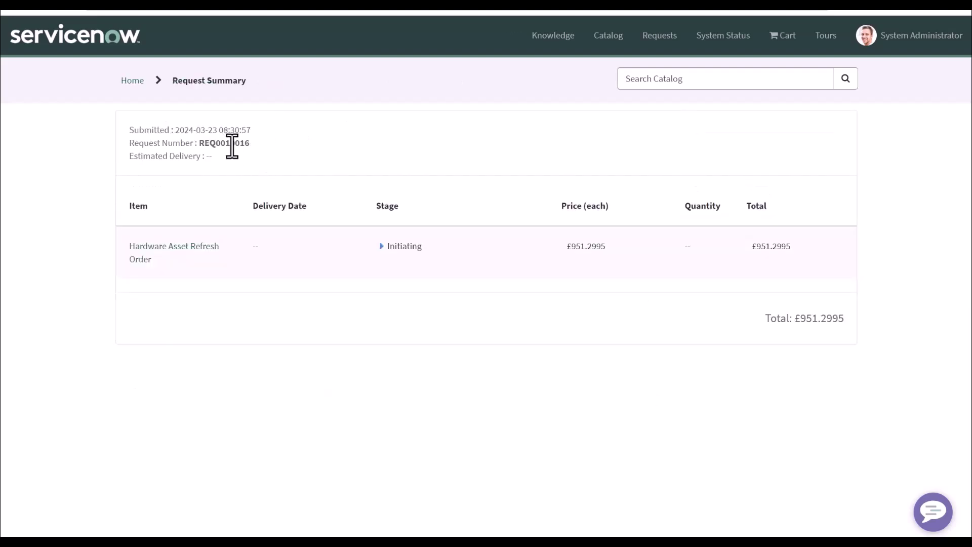
left_click(189, 249)
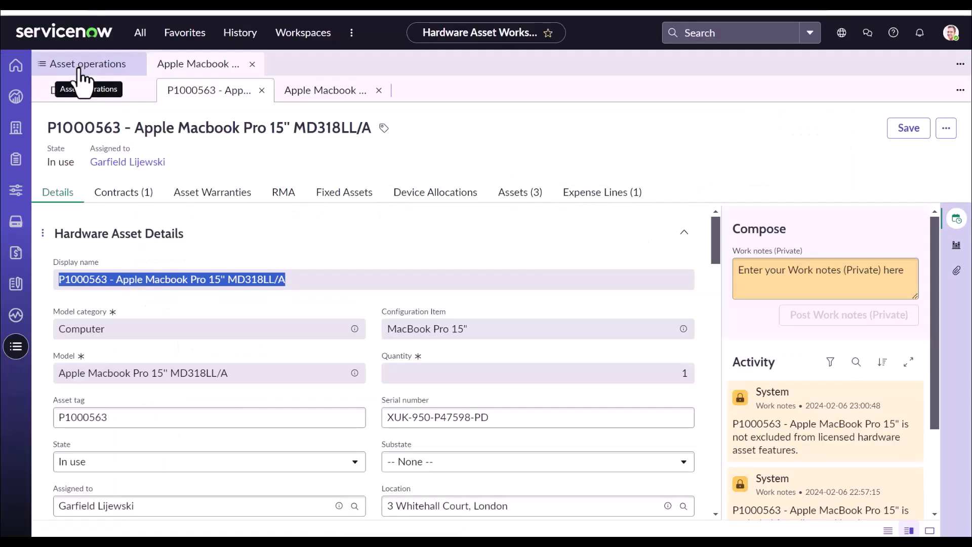
Step: Reload the Refresh requests count in the workspace and list all refresh requests
left_click(80, 69)
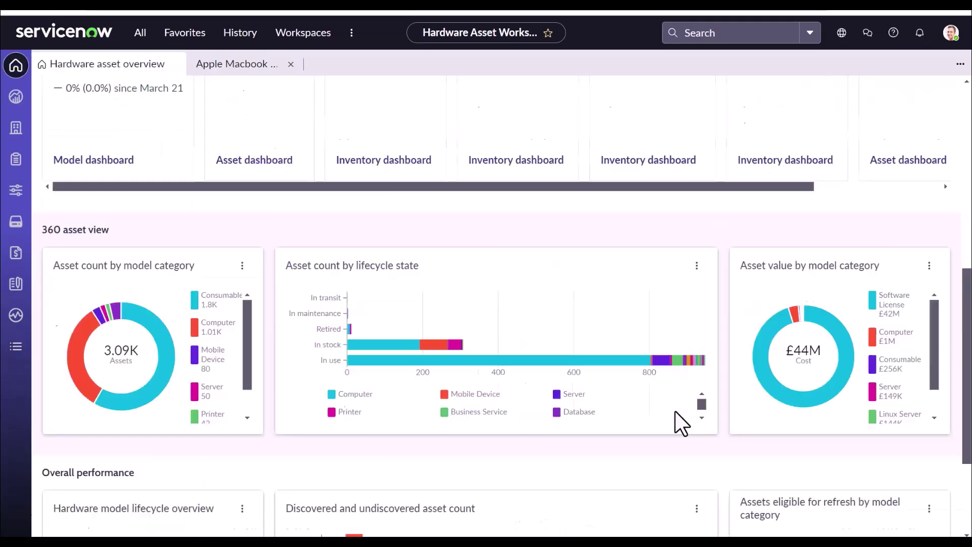
scroll(682, 423, "up", 5)
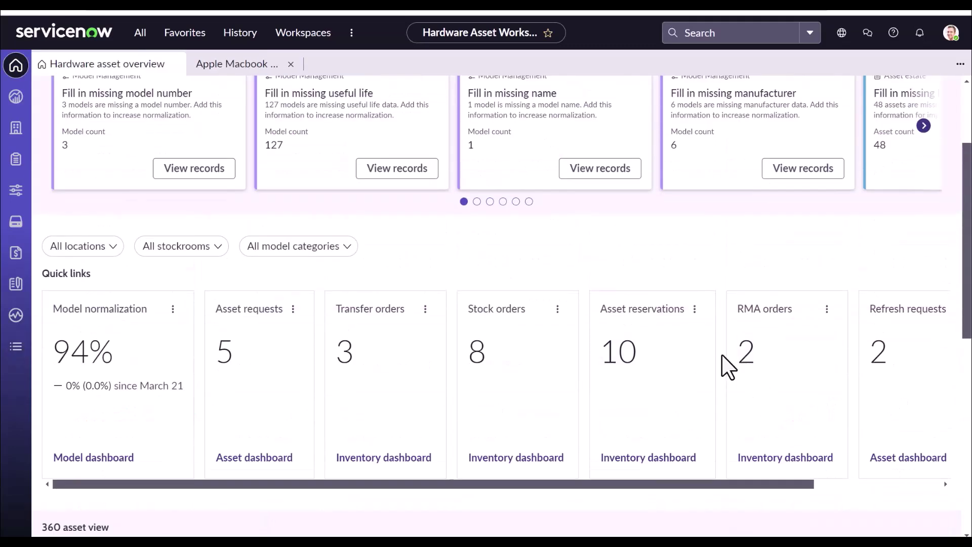
left_click_drag(729, 486, 866, 481)
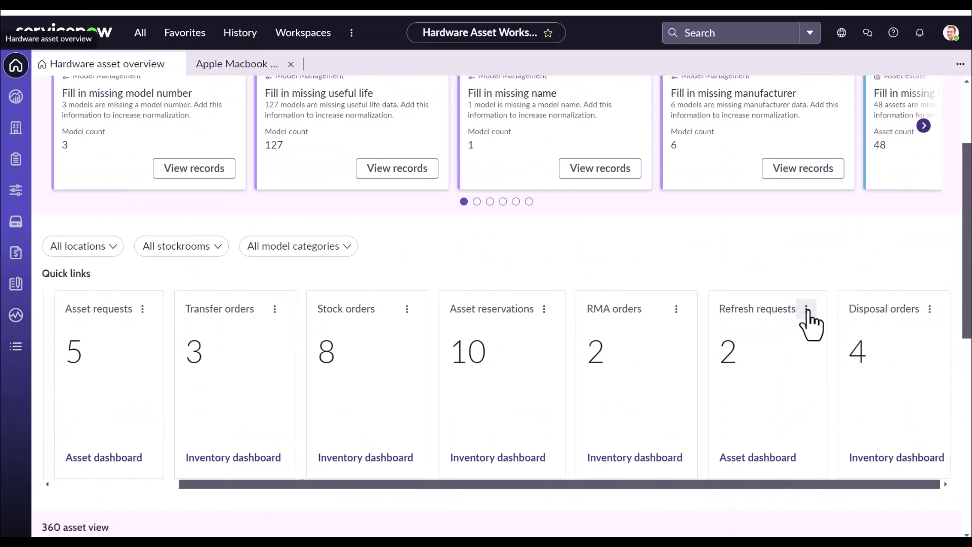
left_click(806, 310)
left_click(719, 333)
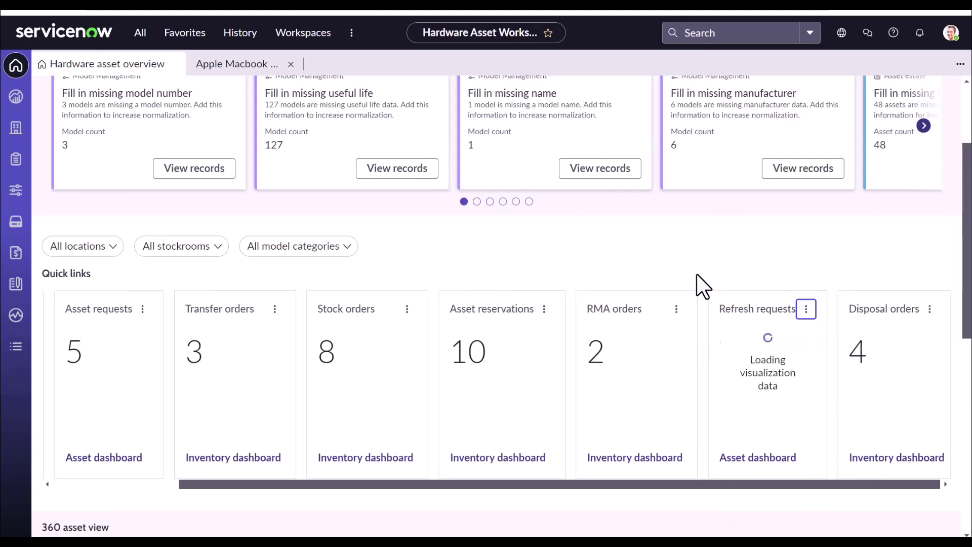
left_click(727, 354)
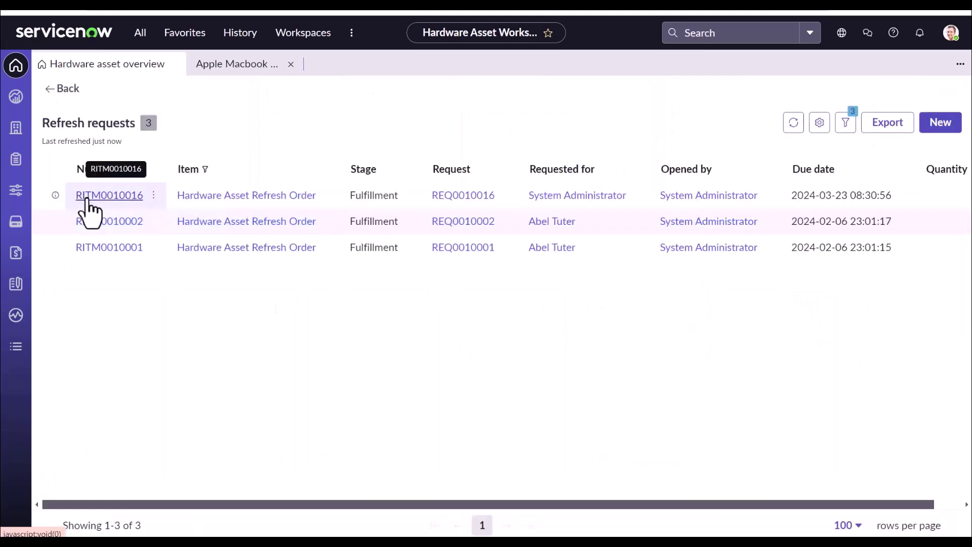
Step: Open RITM0010016, then its parent request REQ0010016, then catalog task SCTASK0010010
left_click(130, 198)
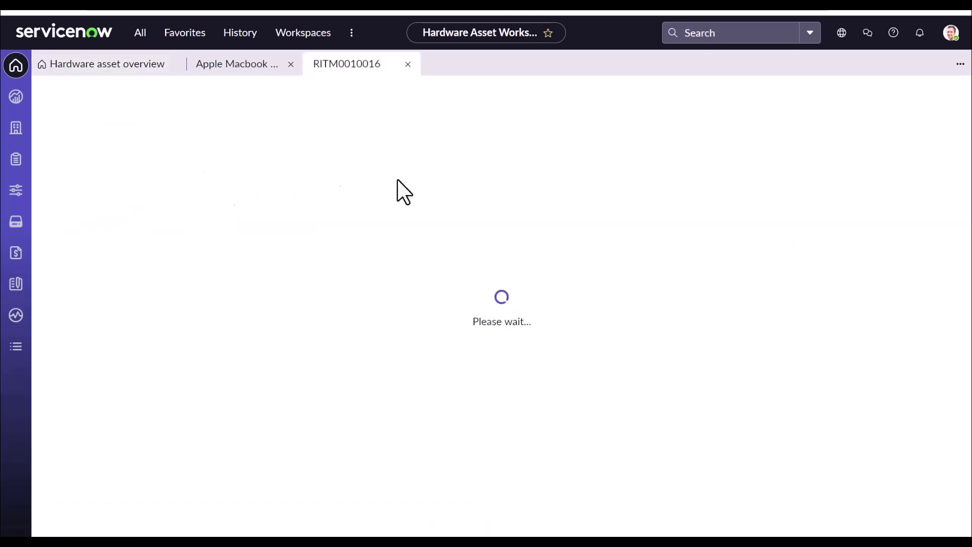
left_click(944, 200)
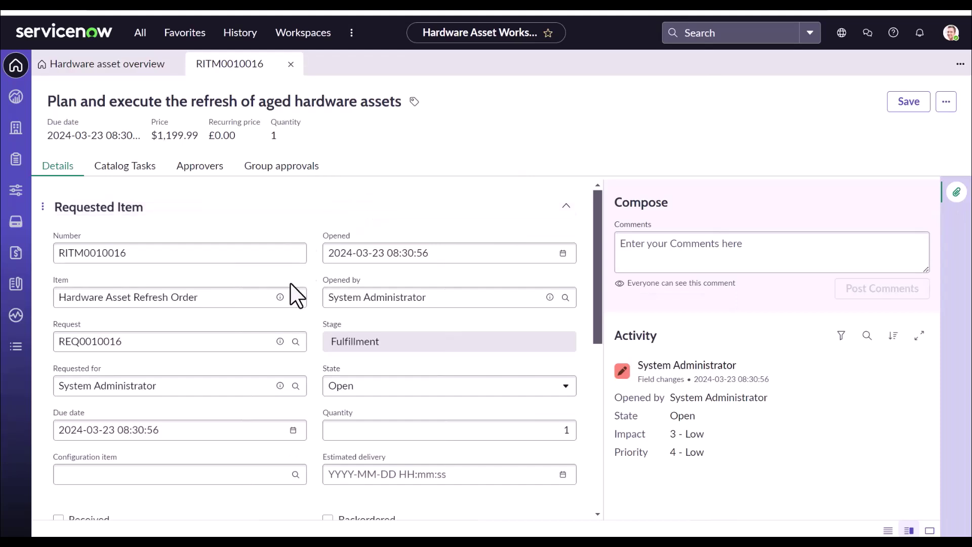
left_click(280, 342)
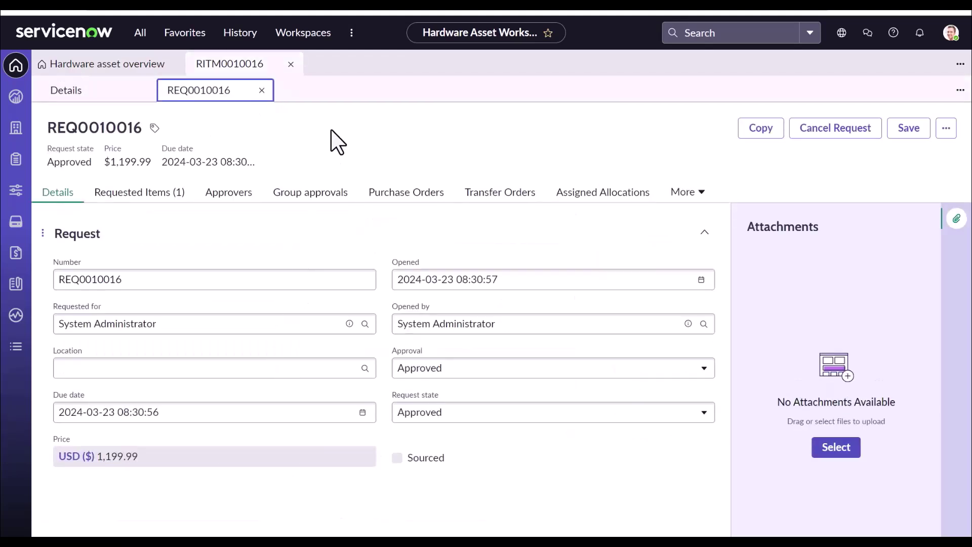
left_click(701, 193)
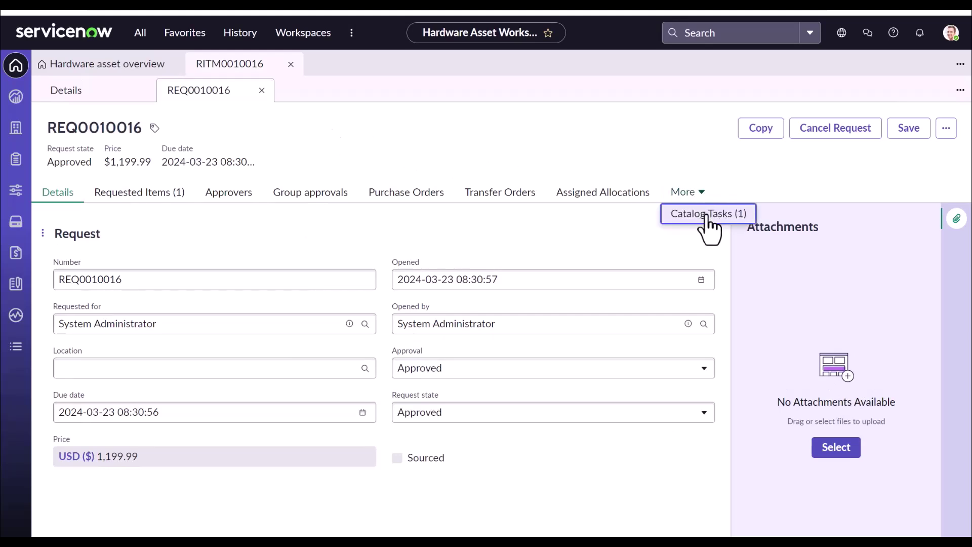
left_click(706, 214)
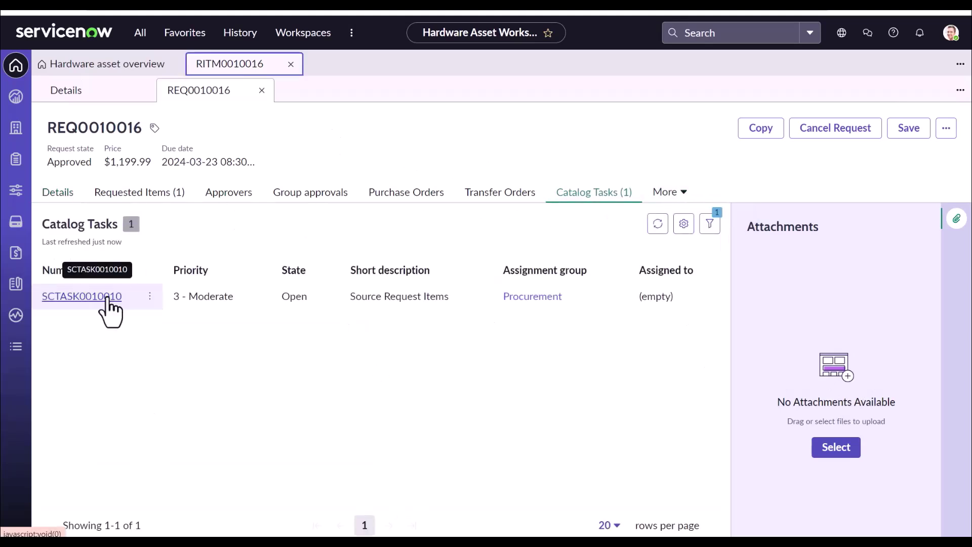
left_click(107, 300)
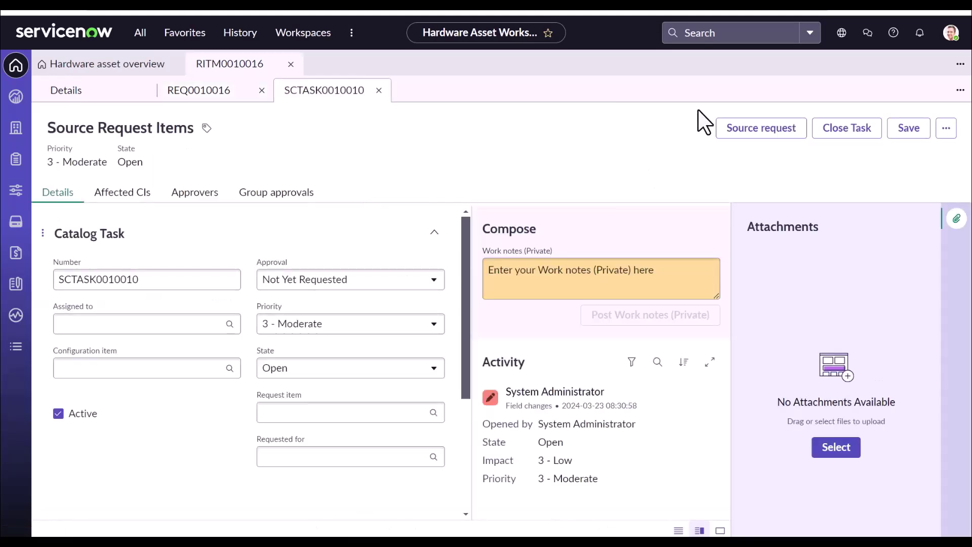
Step: Source the new MacBook by transfer order TO0010003, then return to RITM0010016
left_click(733, 134)
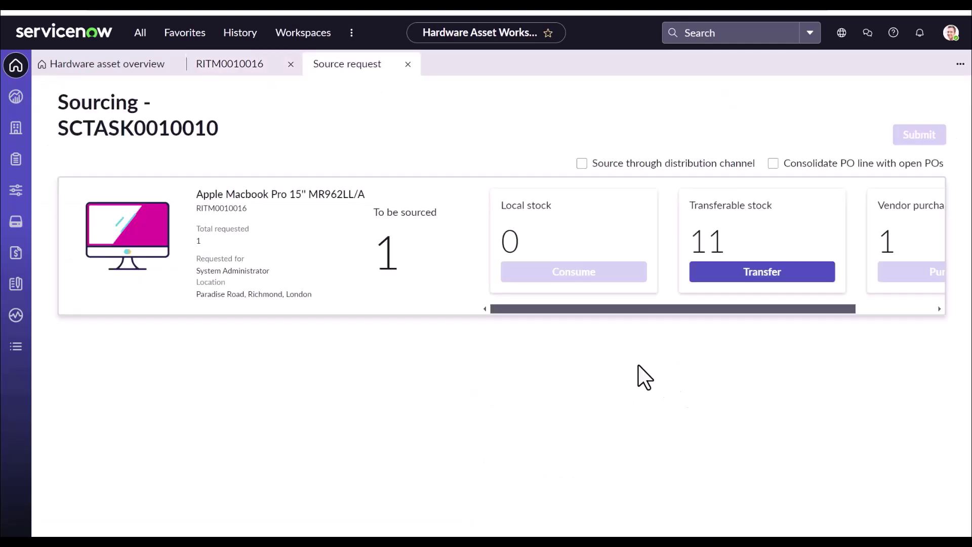
left_click_drag(588, 311, 619, 315)
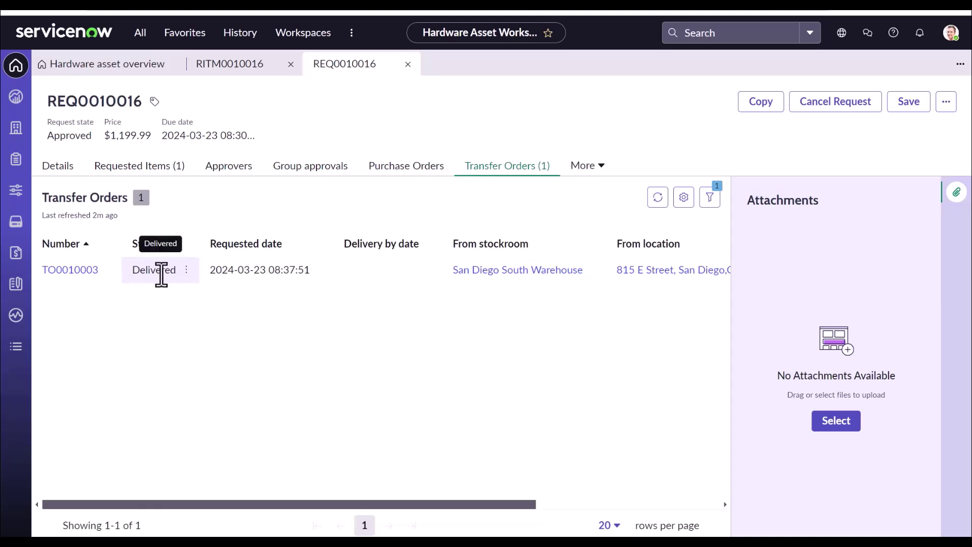
left_click(232, 65)
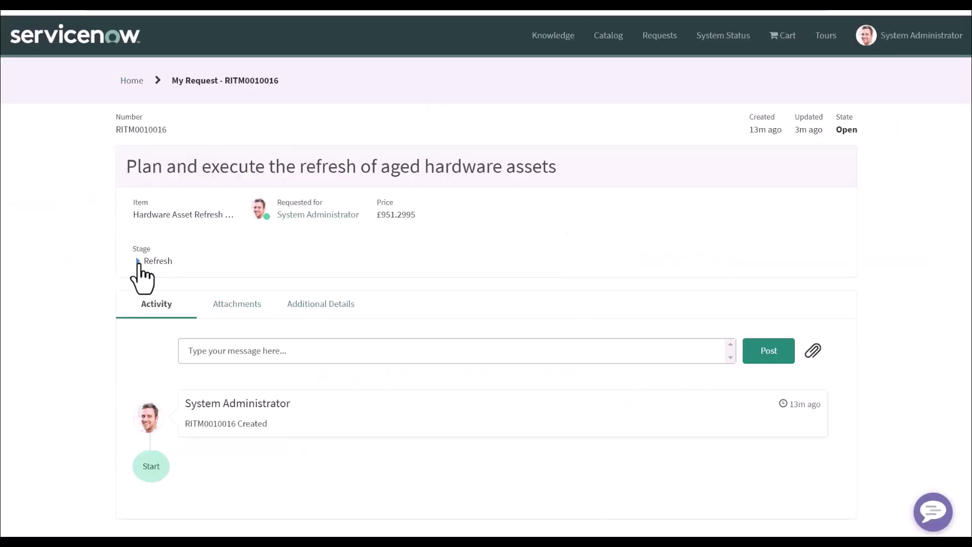
left_click(138, 261)
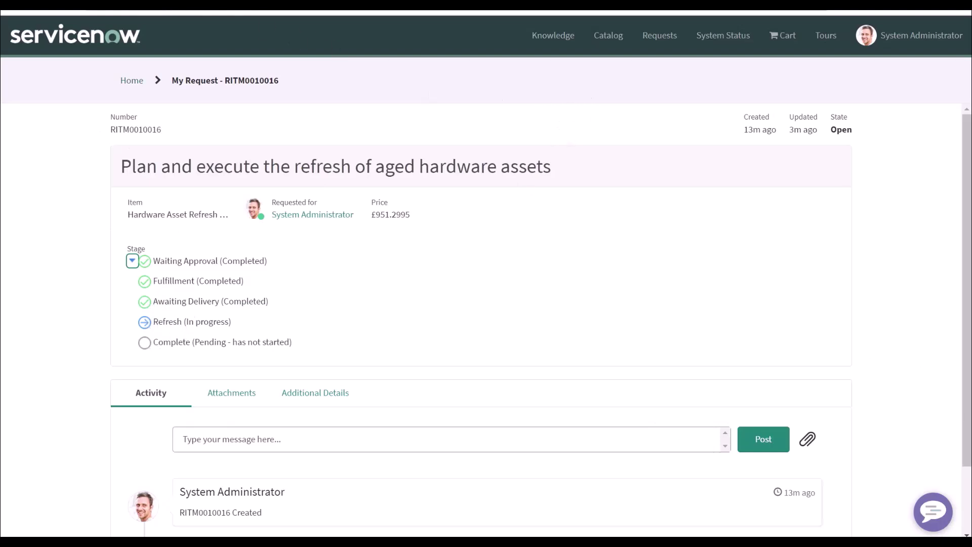
left_click(76, 4)
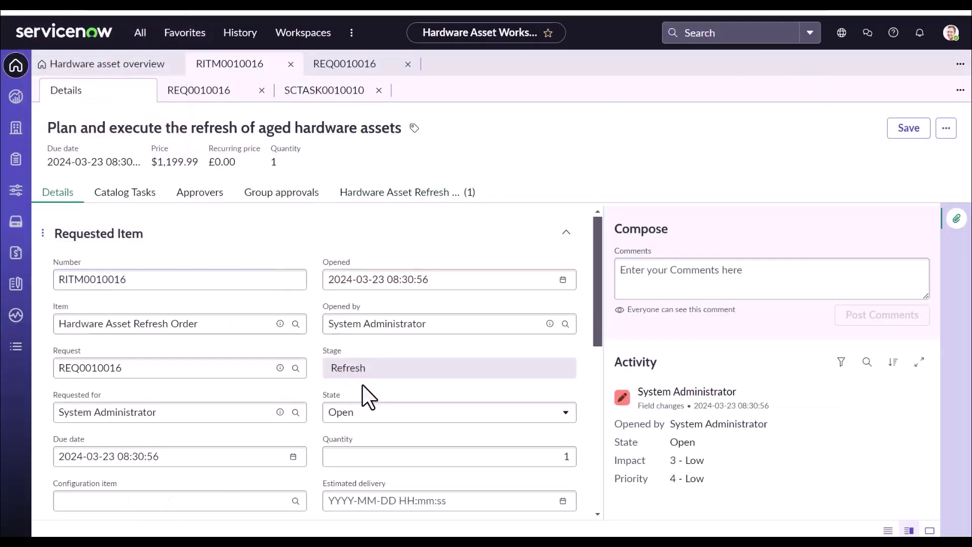
Step: Open refresh line HARL0001003 and its task REFTASK0001009
left_click(418, 201)
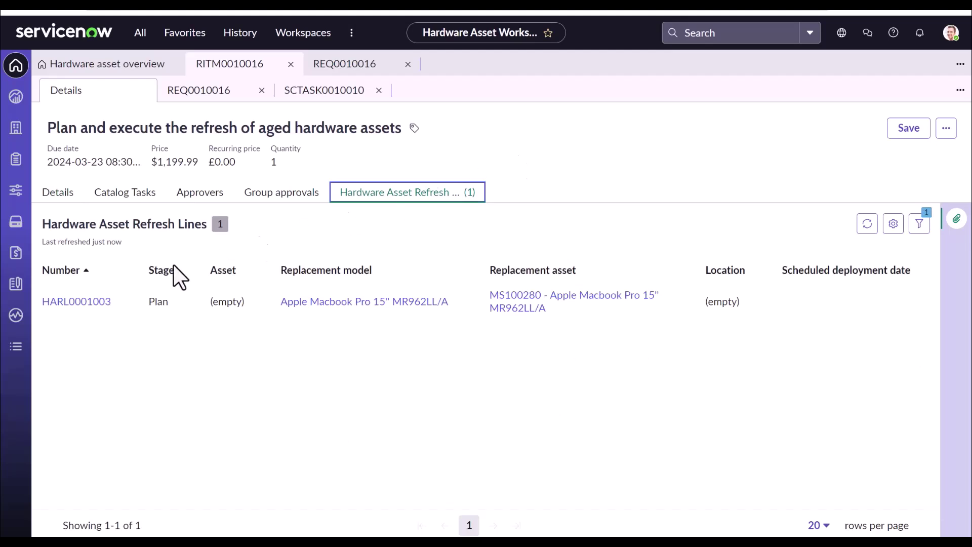
left_click(83, 302)
left_click(136, 158)
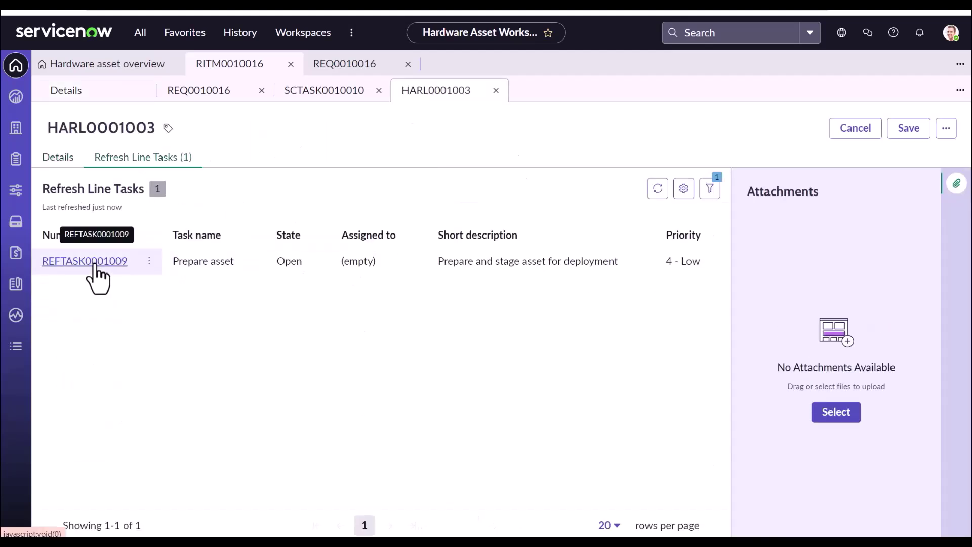
left_click(94, 269)
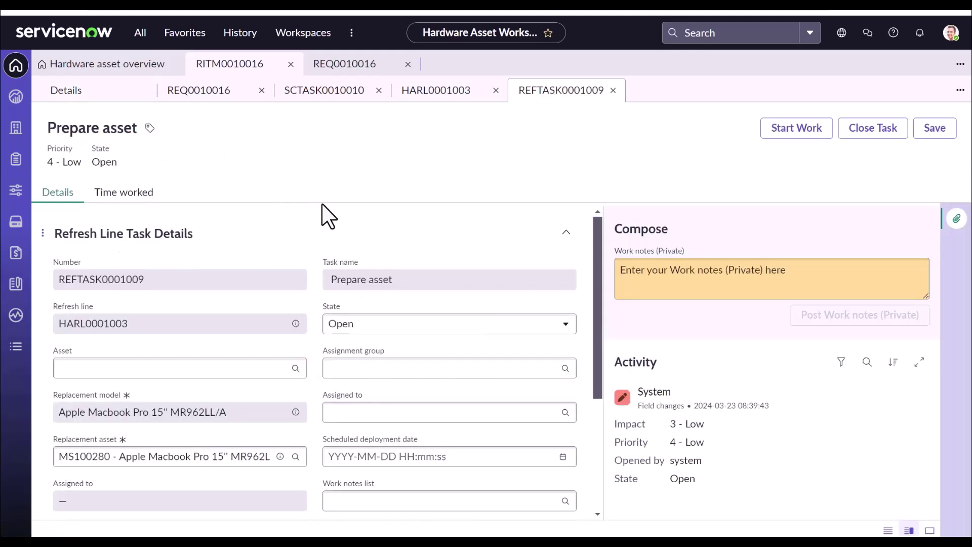
scroll(246, 326, "down", 1)
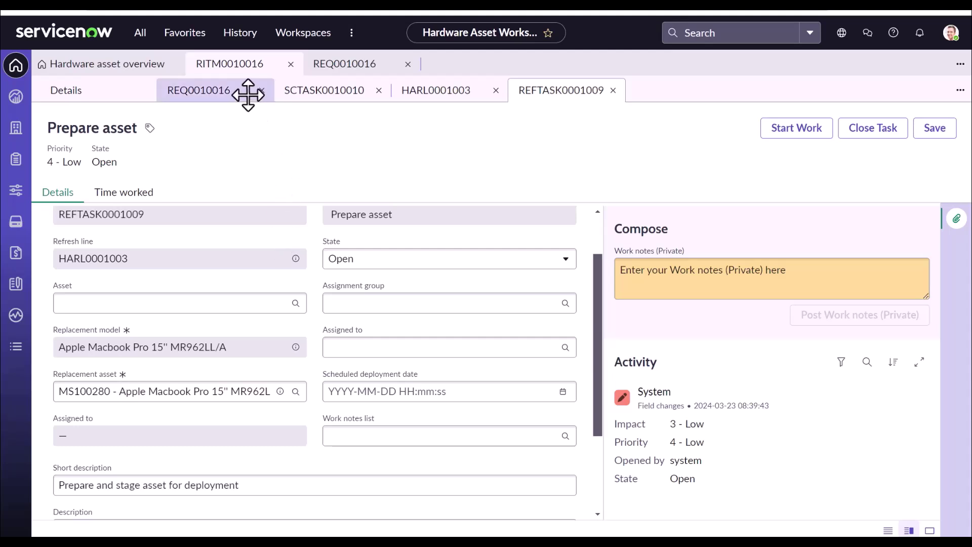
Step: Return to the requested item's details and open the Prepare asset refresh task
left_click(226, 63)
left_click(120, 90)
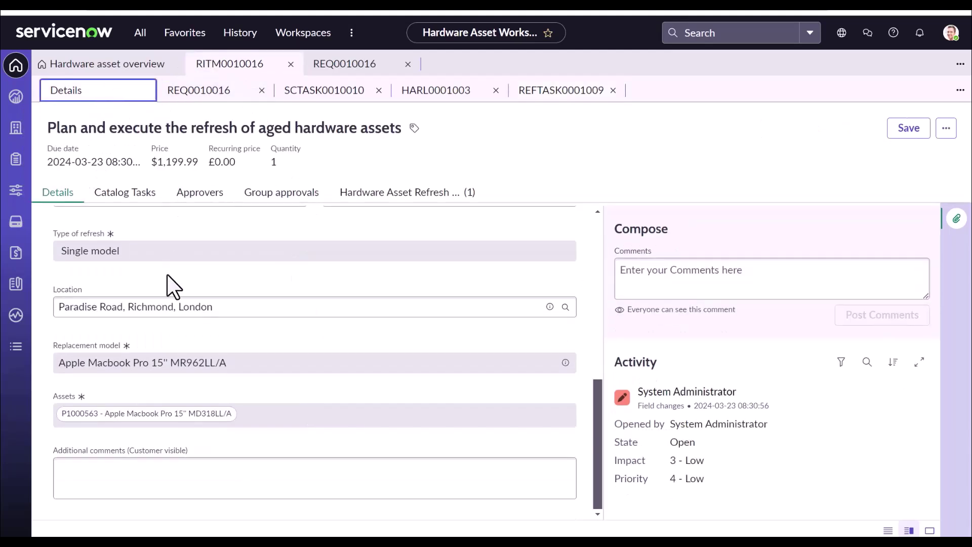
scroll(157, 365, "down", 10)
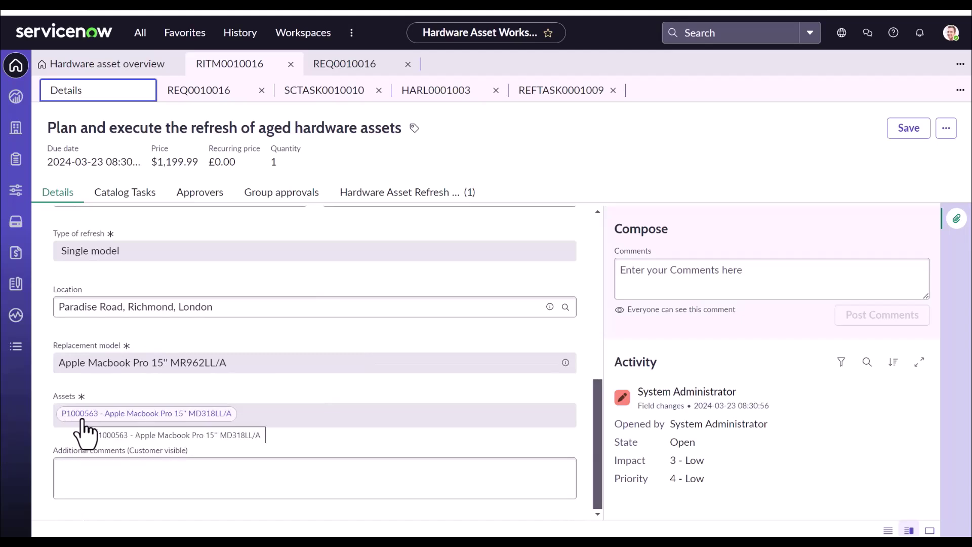
left_click(534, 90)
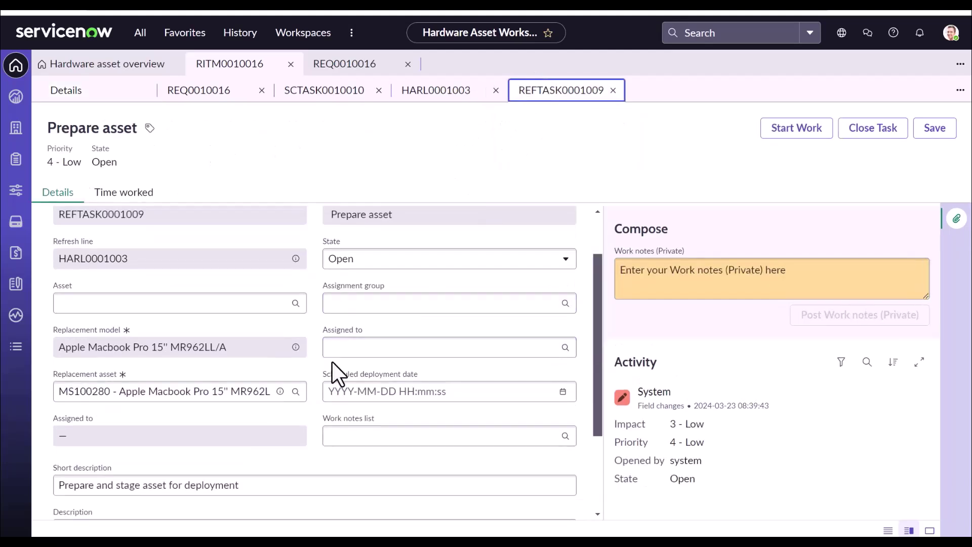
Step: Choose MS100284 as replacement asset, verify its record shows In stock, and return to the task
left_click(296, 392)
scroll(499, 304, "down", 15)
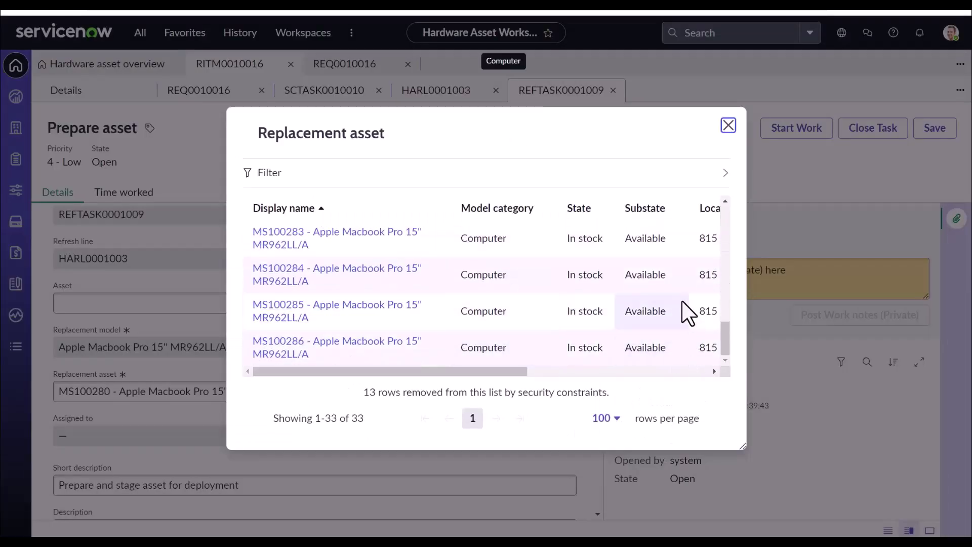
left_click(296, 281)
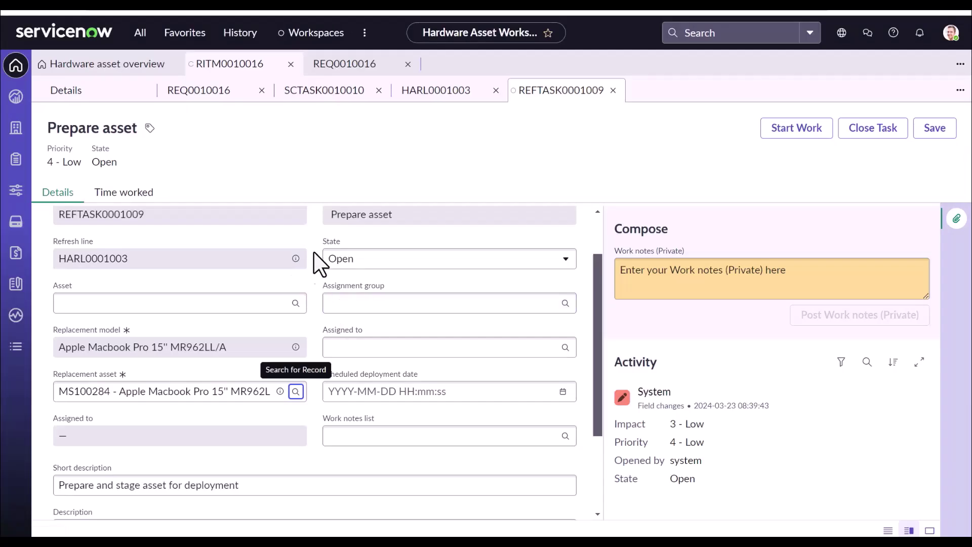
left_click(280, 392)
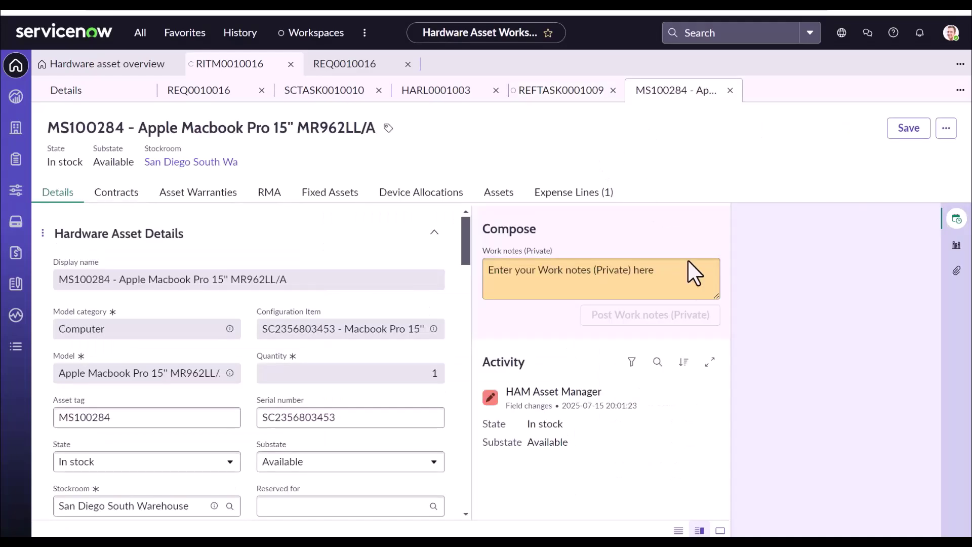
left_click(957, 219)
left_click(957, 223)
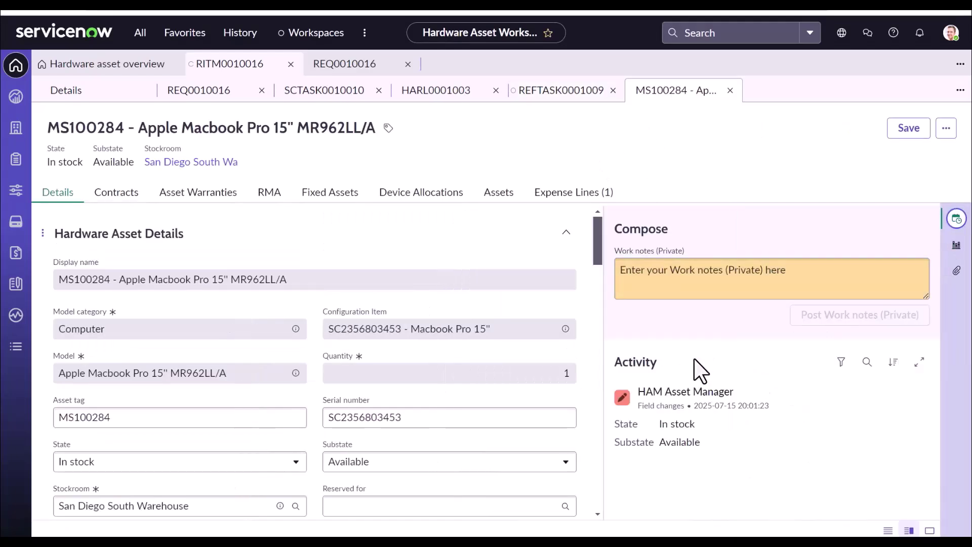
left_click(545, 91)
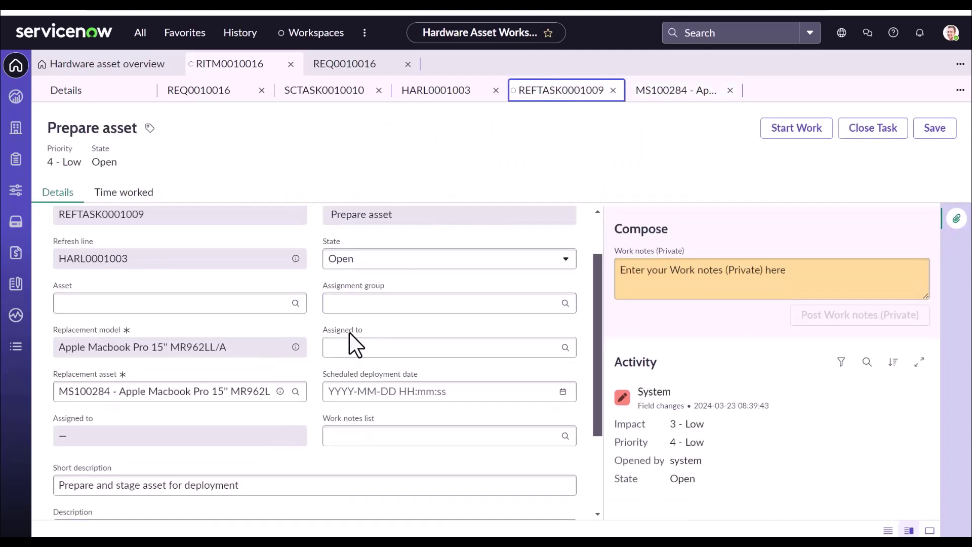
Step: After a blocked close attempt, set the Asset field to P1000563
left_click(864, 132)
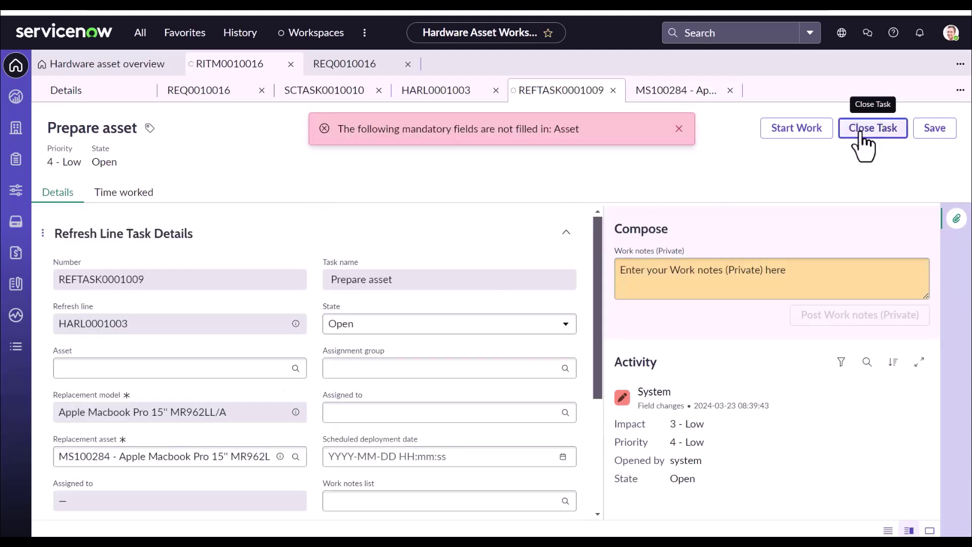
left_click(223, 368)
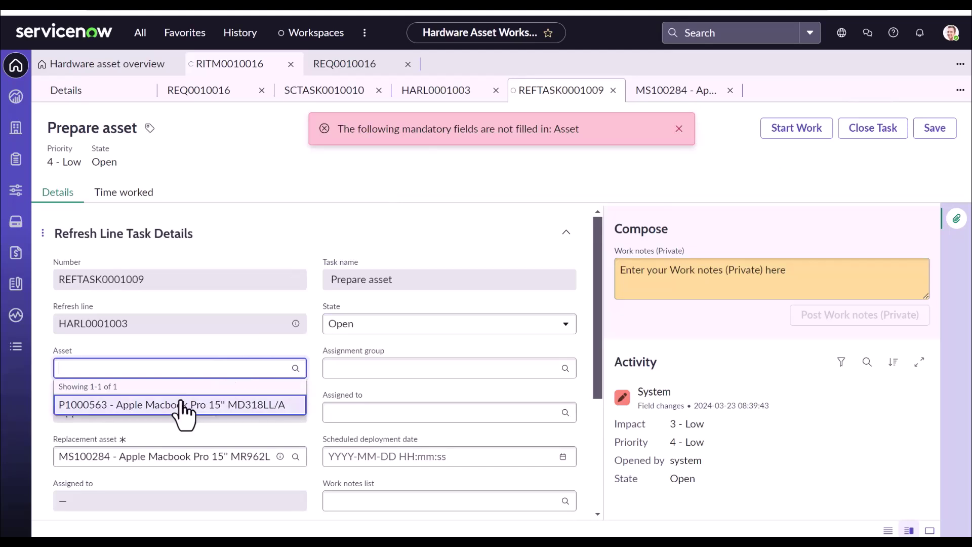
left_click(174, 405)
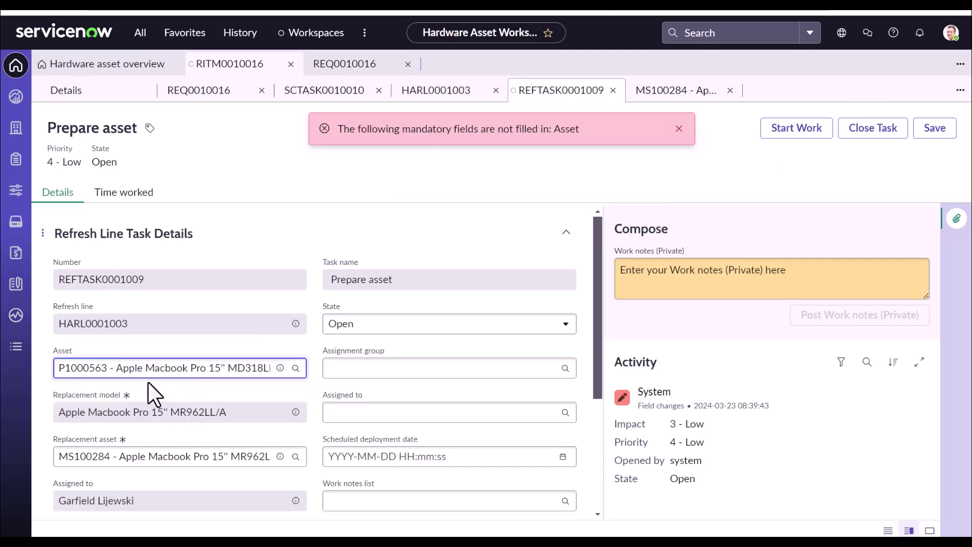
scroll(217, 354, "down", 2)
scroll(191, 365, "up", 1)
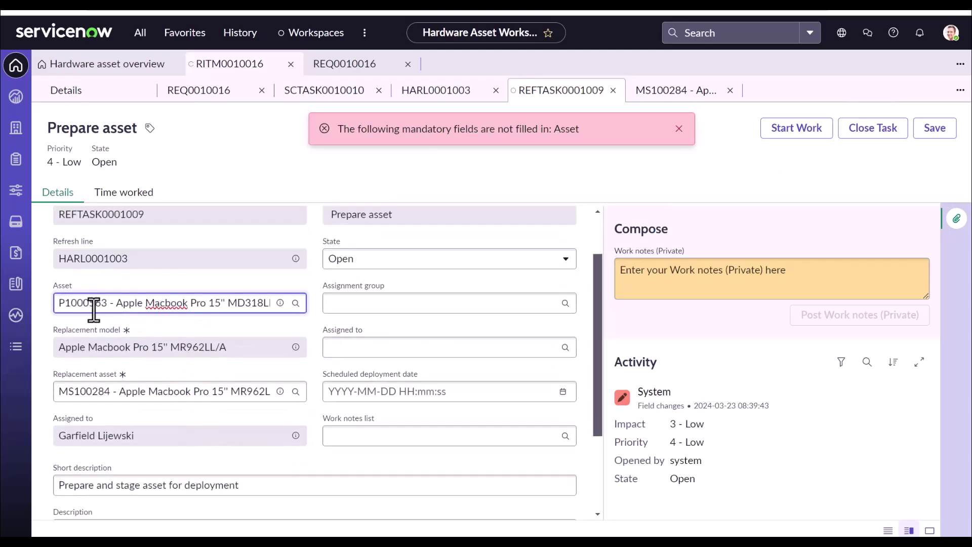
Step: Check asset P1000563's record, then close the Prepare asset task as complete
left_click(280, 303)
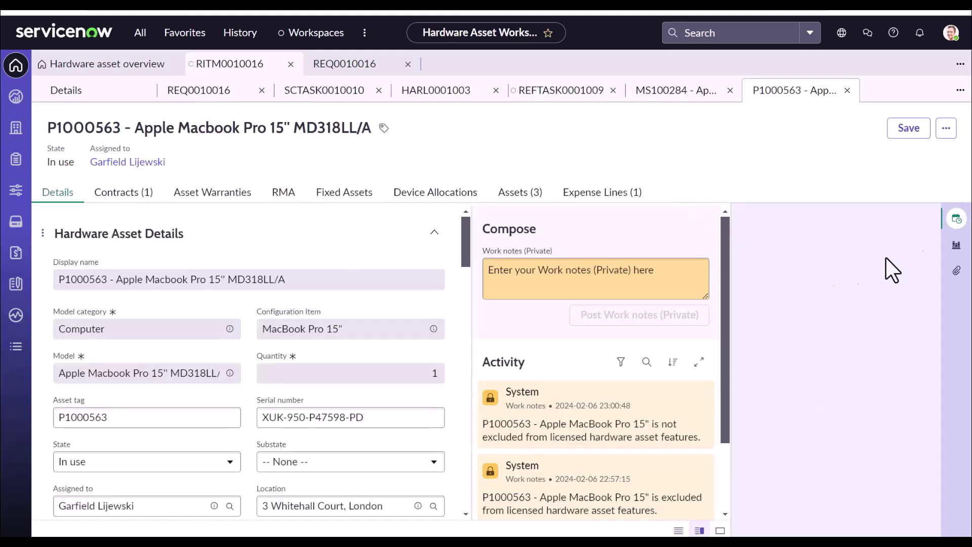
left_click(957, 219)
left_click(957, 218)
scroll(354, 350, "down", 3)
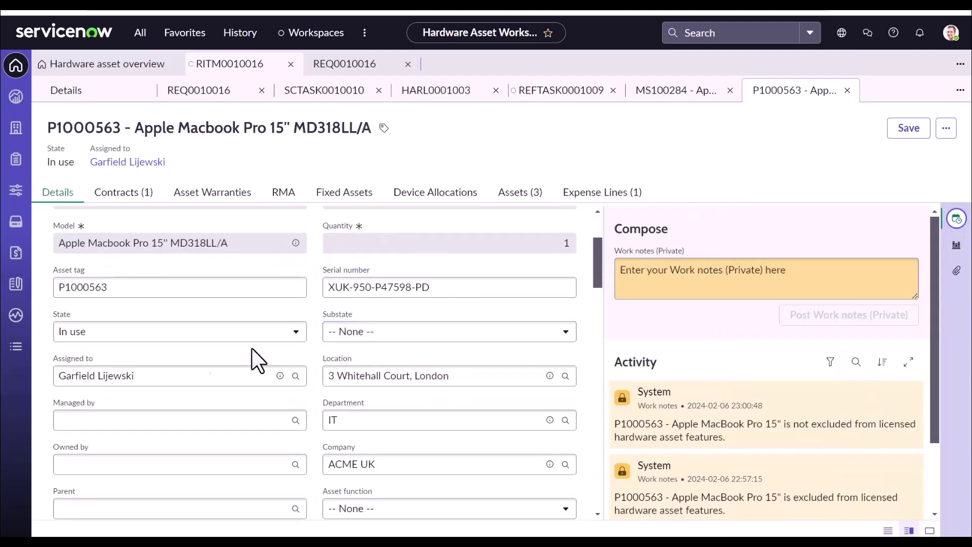
left_click(582, 92)
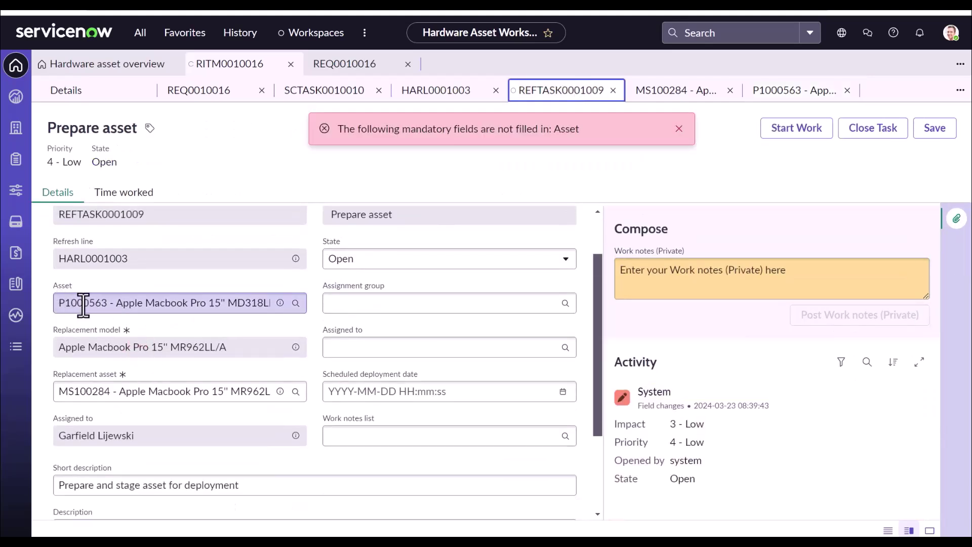
left_click(180, 391)
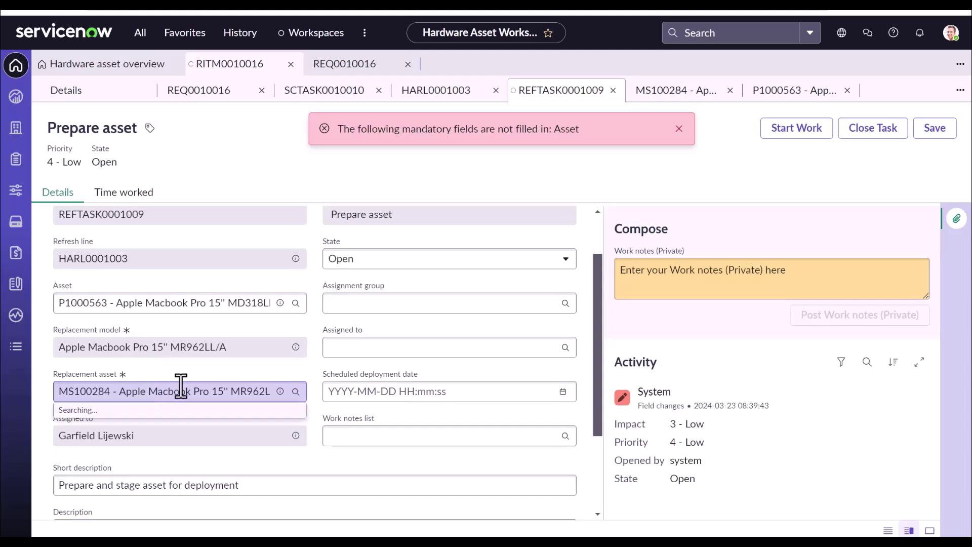
left_click(883, 132)
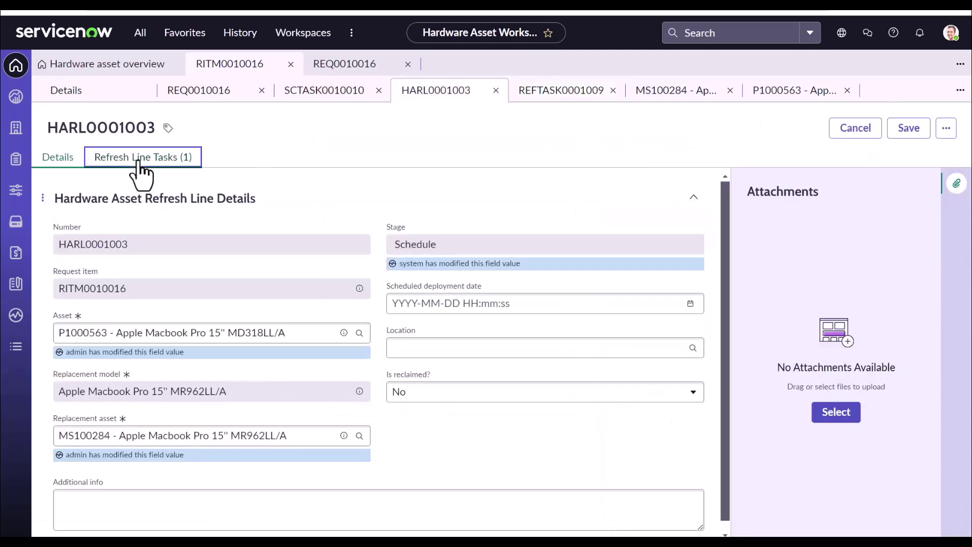
Step: Reload the refresh line tasks and open Schedule refresh task REFTASK0001010
left_click(138, 161)
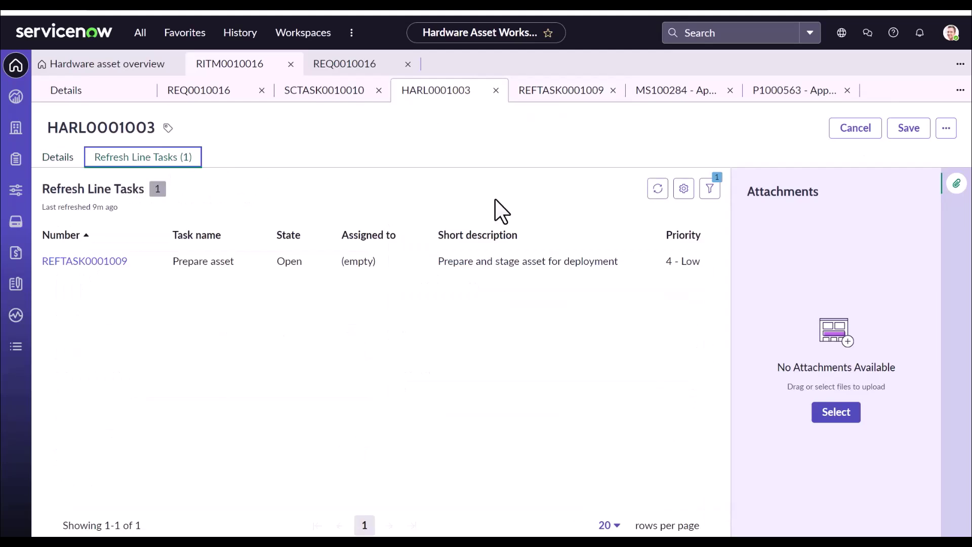
left_click(657, 195)
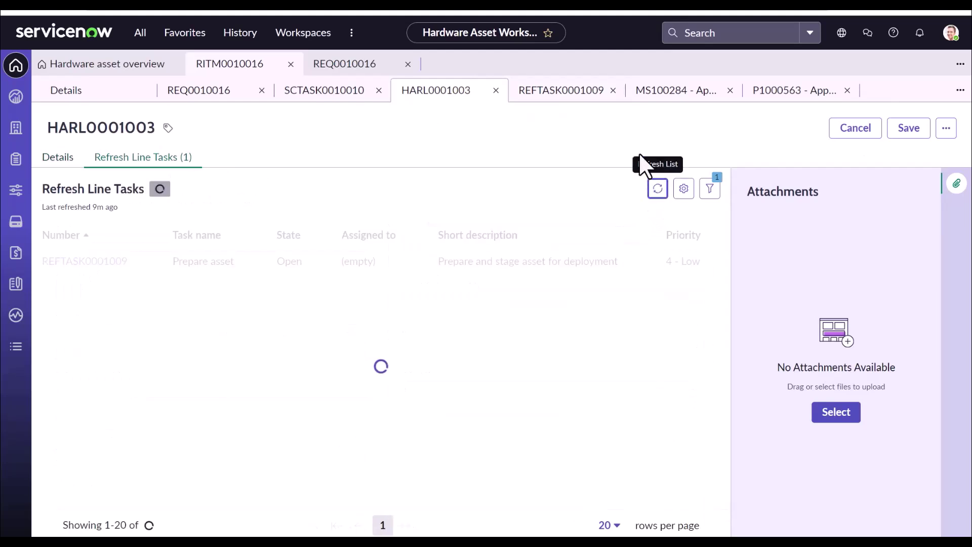
left_click(613, 91)
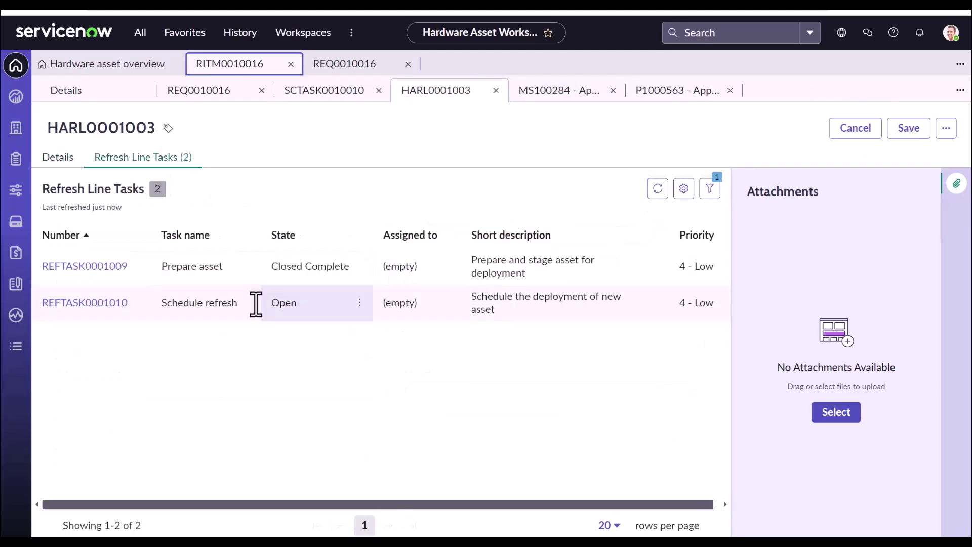
left_click(183, 341)
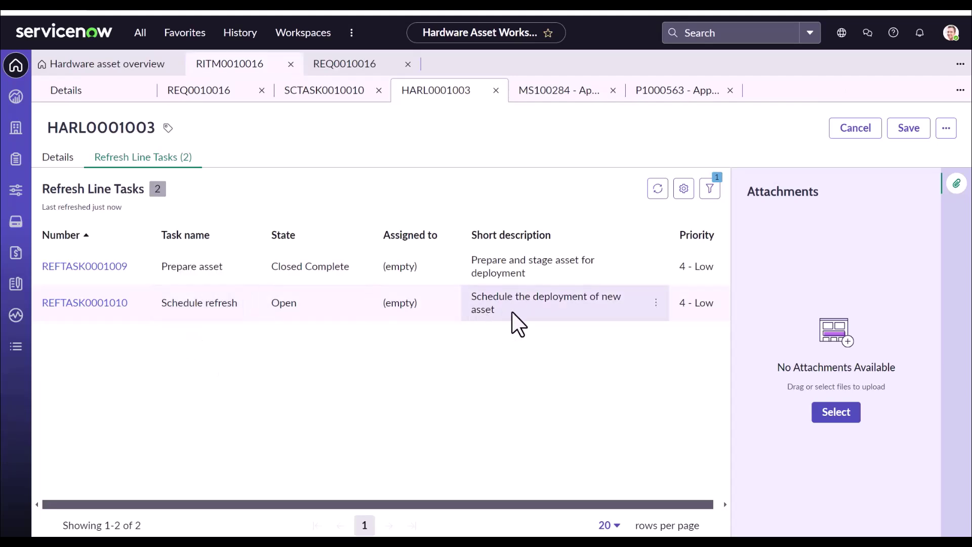
left_click(109, 322)
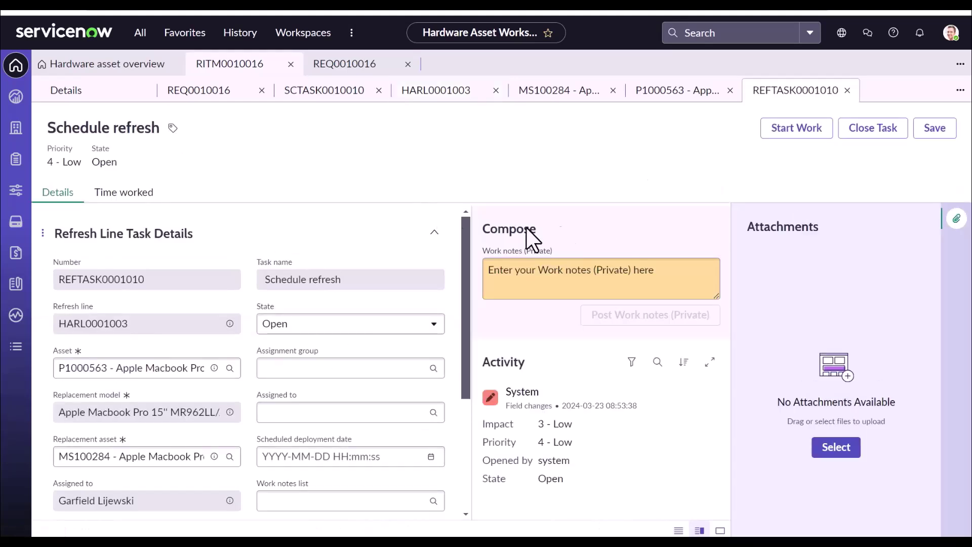
scroll(344, 390, "down", 3)
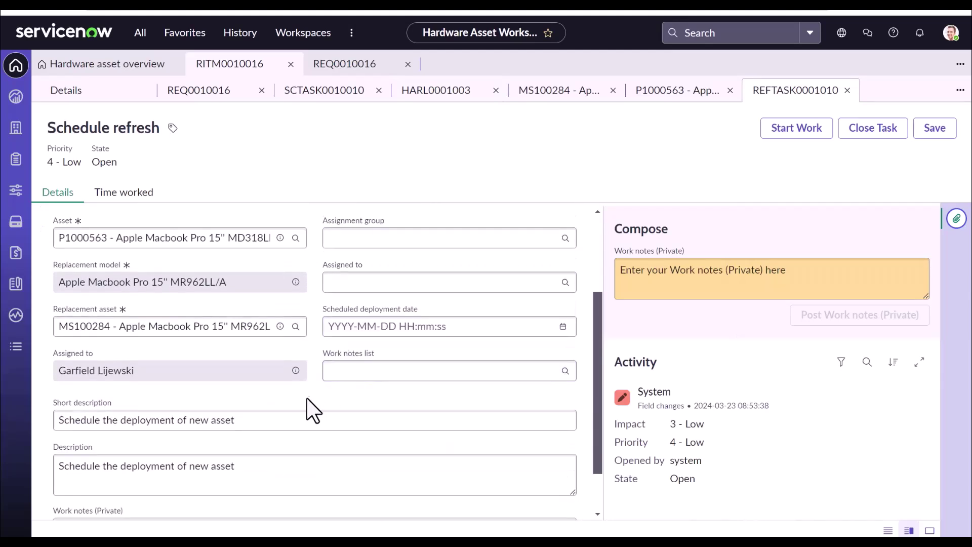
scroll(306, 391, "up", 1)
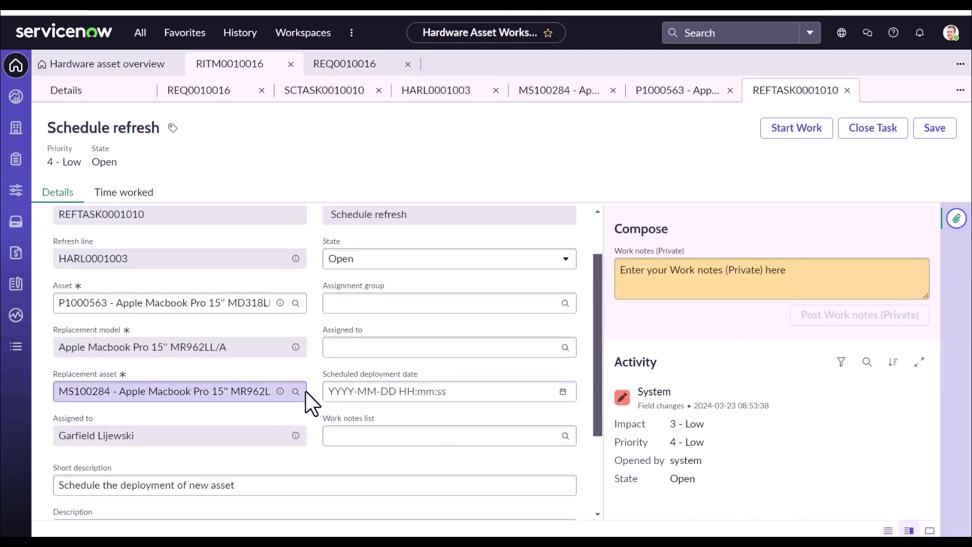
Step: Set the scheduled deployment date to 26 March, then start work and close the task
left_click(563, 393)
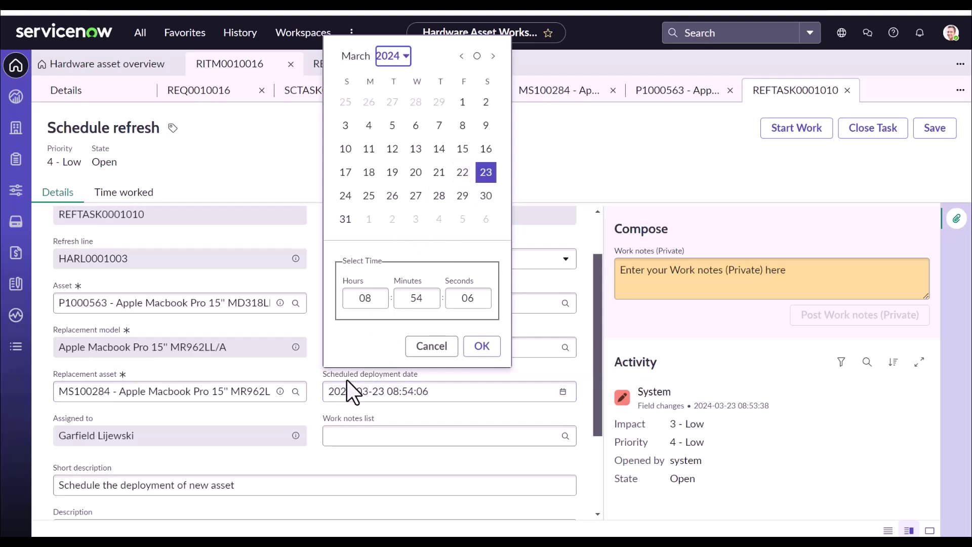
left_click(393, 195)
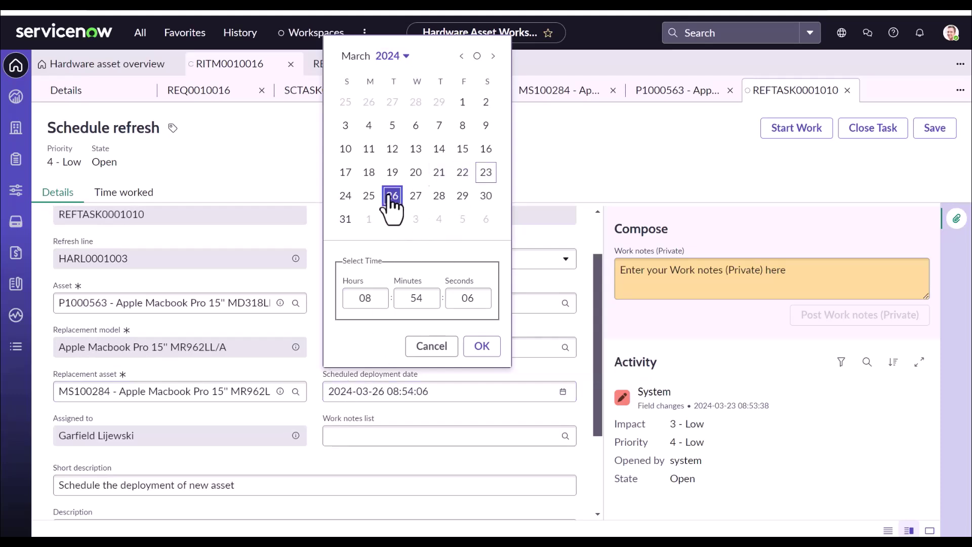
key("Escape")
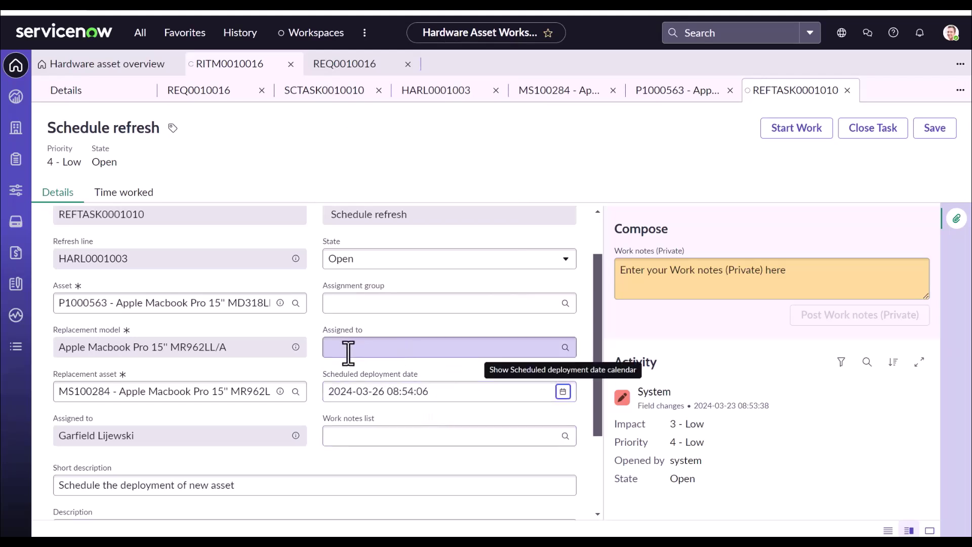
left_click(315, 412)
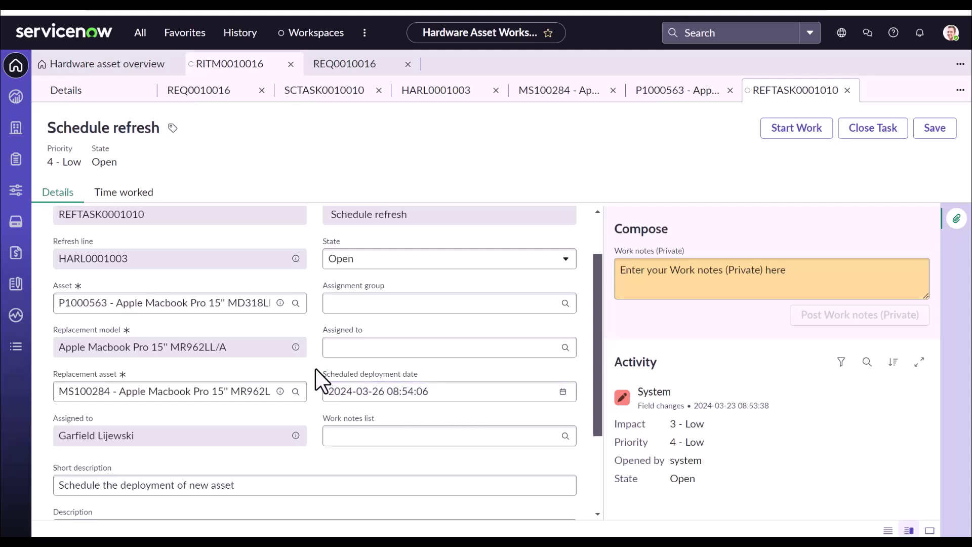
left_click(798, 136)
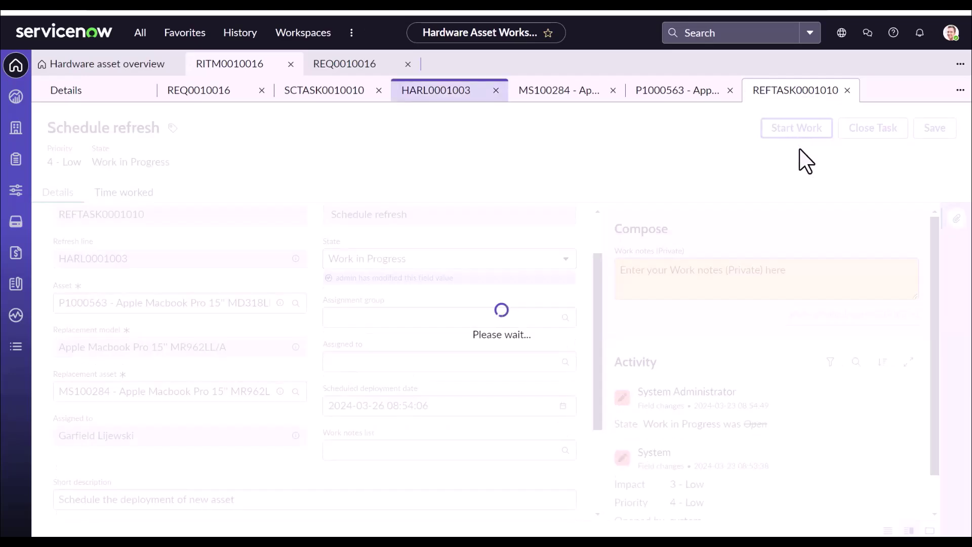
left_click(845, 134)
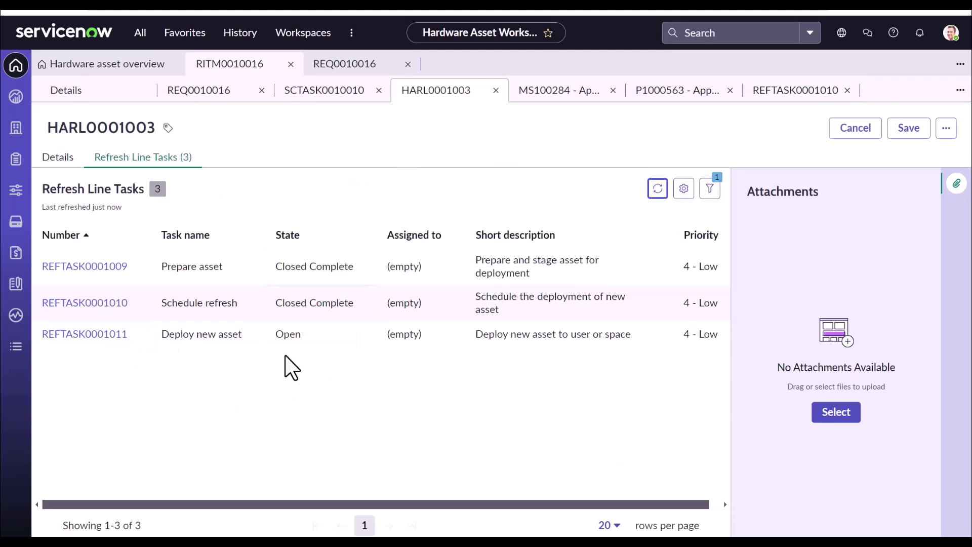
Step: Start work on the Deploy new asset task and close it
left_click(84, 334)
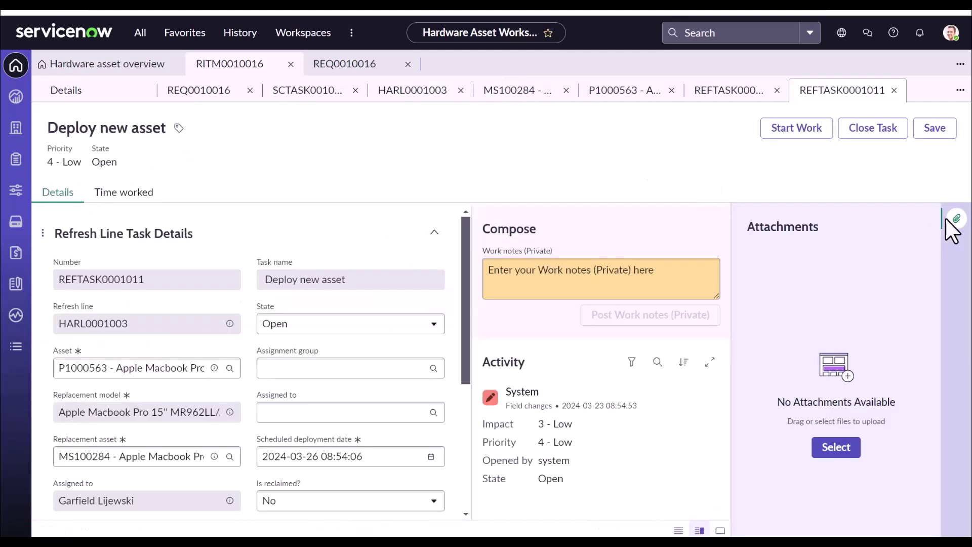
left_click(956, 219)
scroll(308, 279, "down", 5)
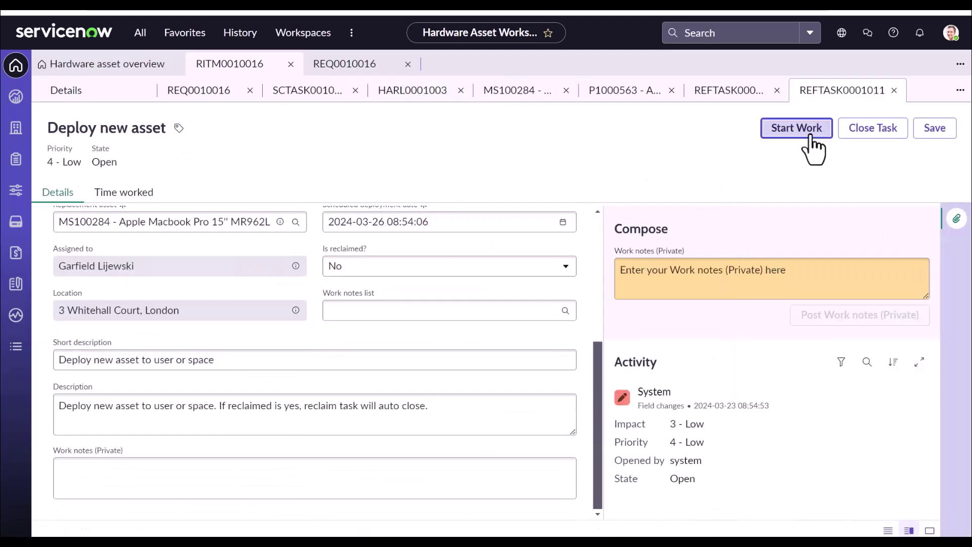
left_click(805, 133)
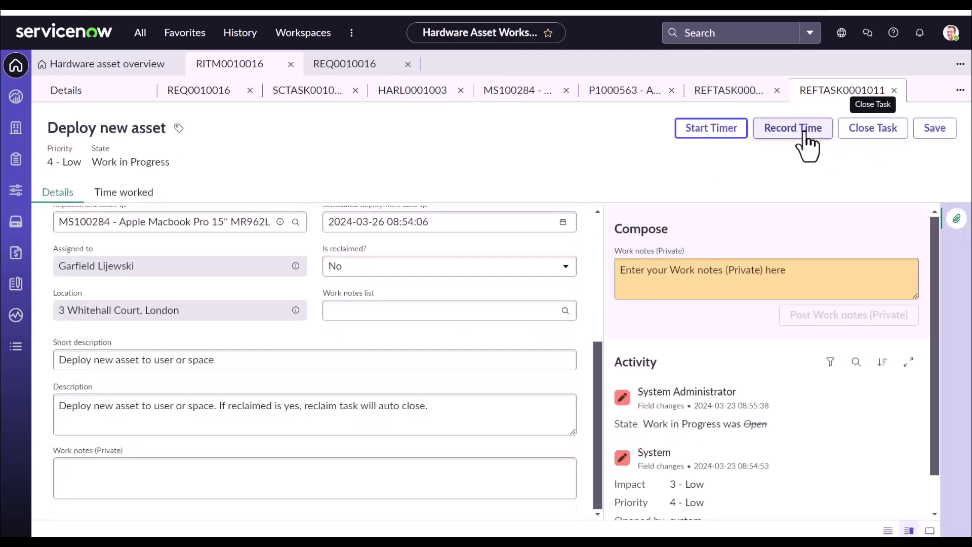
left_click(867, 133)
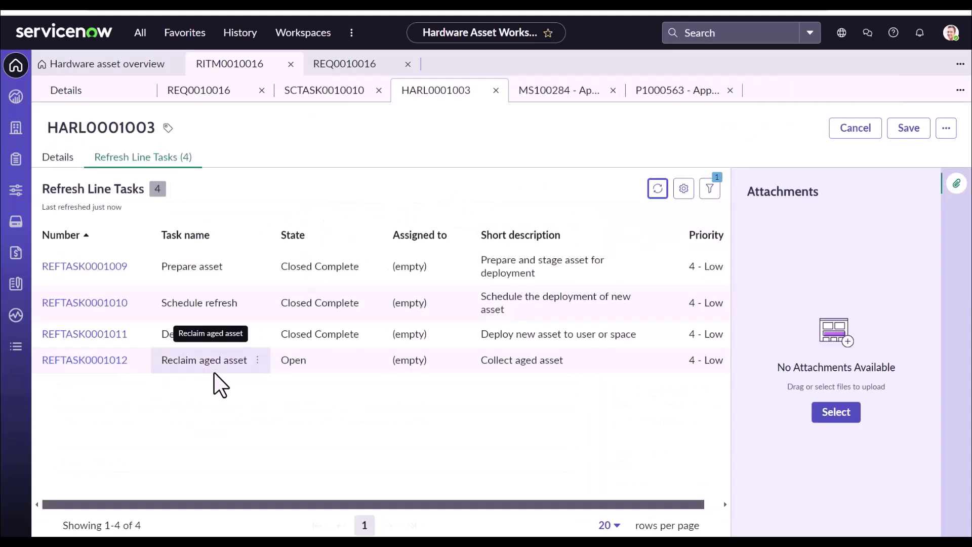
Step: Set Is reclaimed? to Yes on REFTASK0001012, then start work and close the task
left_click(92, 366)
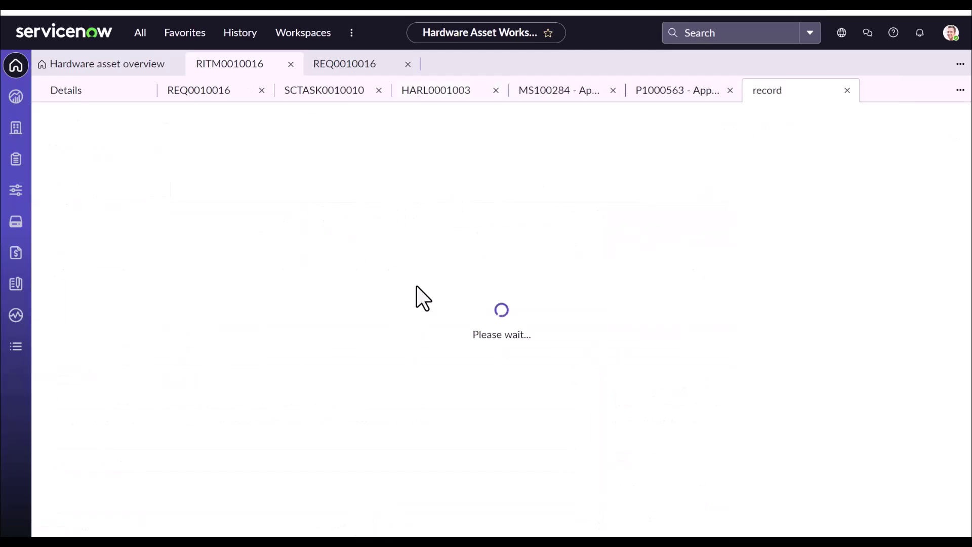
left_click(957, 219)
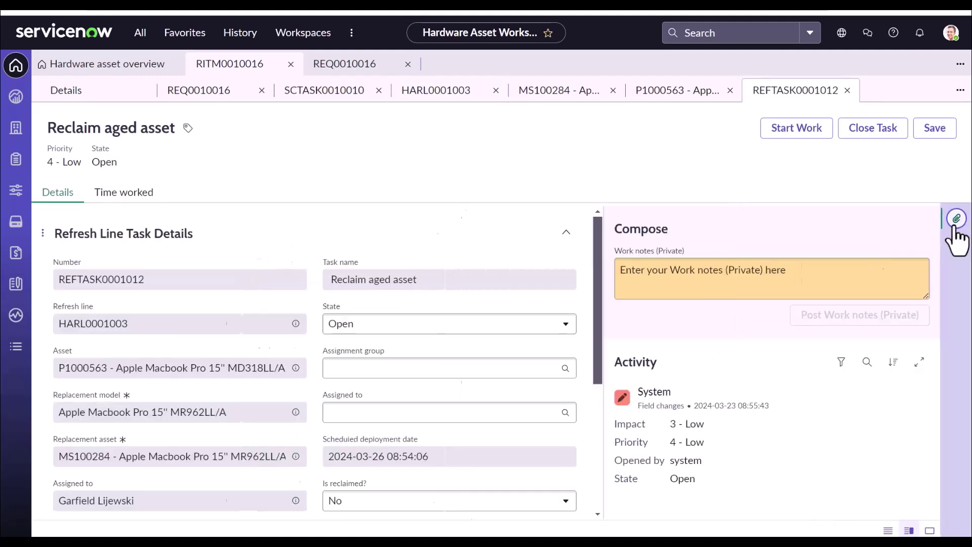
scroll(435, 365, "down", 4)
left_click(344, 307)
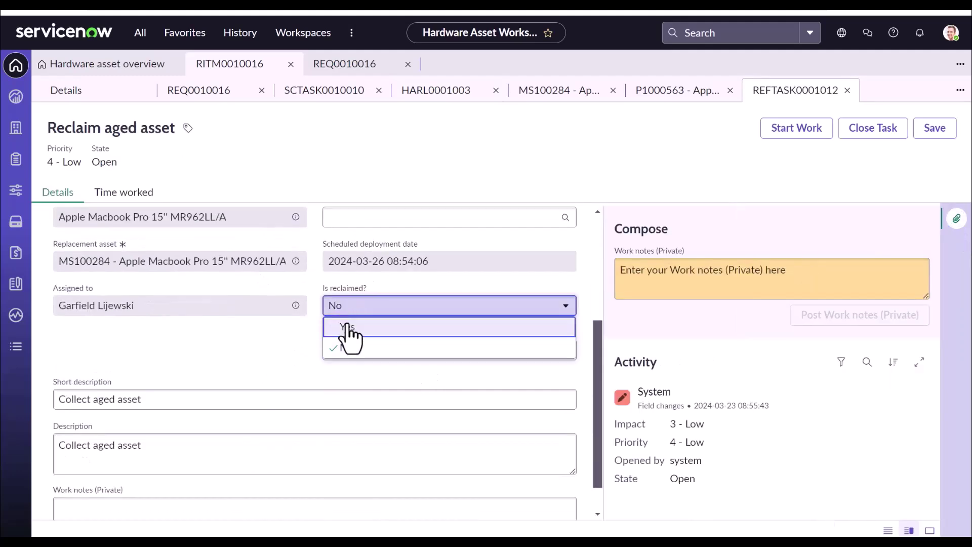
left_click(346, 331)
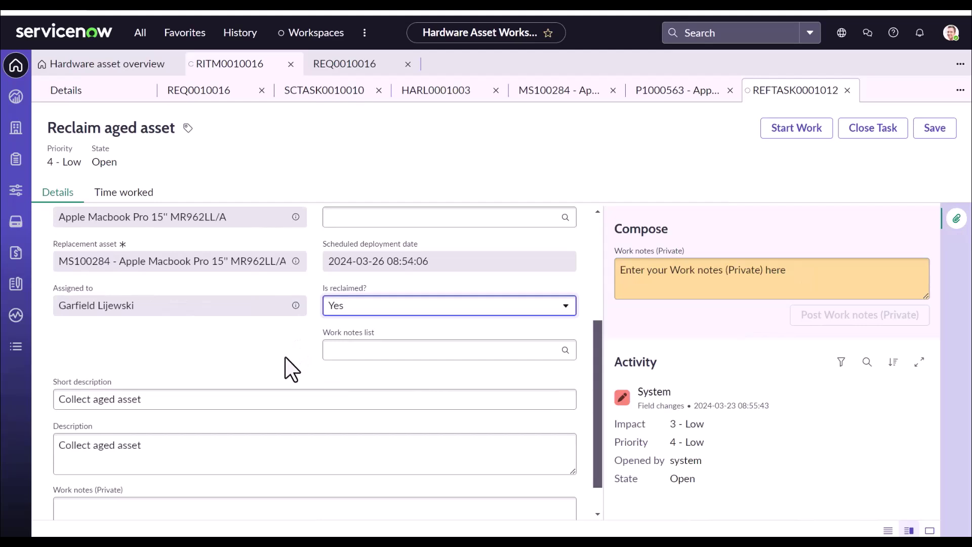
scroll(291, 371, "up", 4)
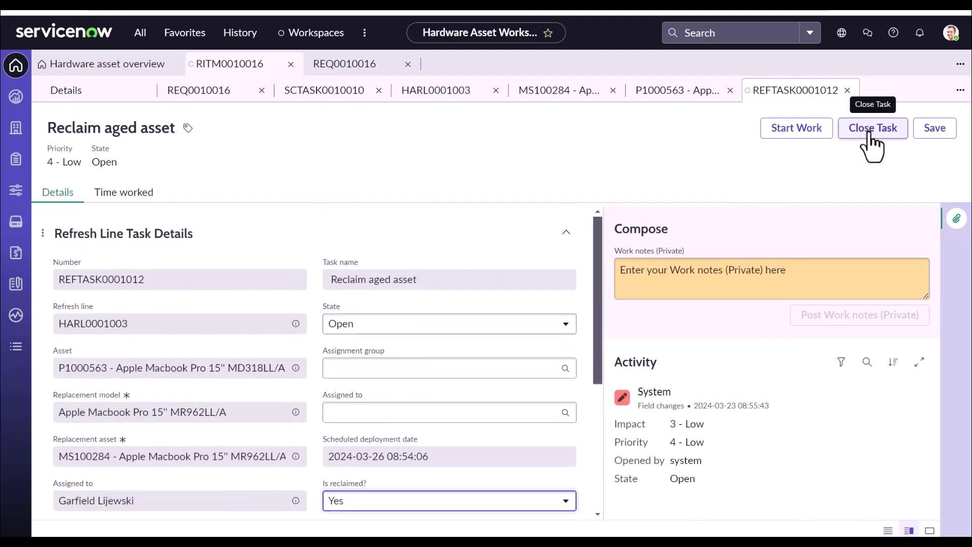
left_click(819, 142)
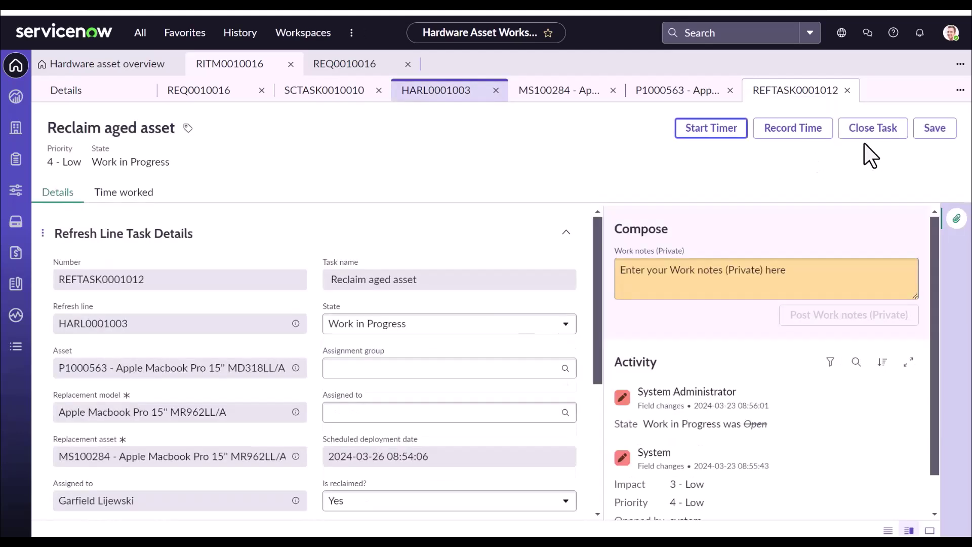
left_click(867, 132)
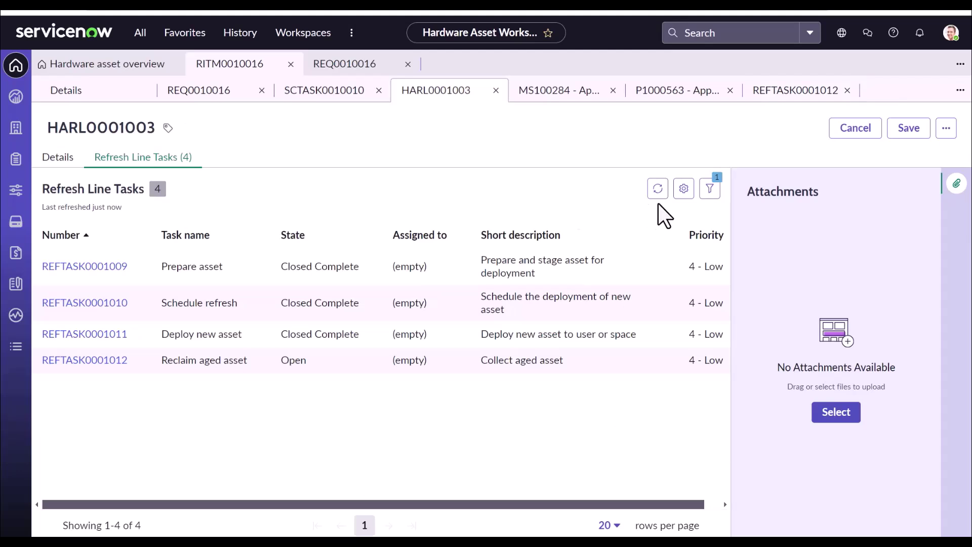
Step: Reload the refresh line tasks list, recheck the reclaim task, and close its record
left_click(657, 189)
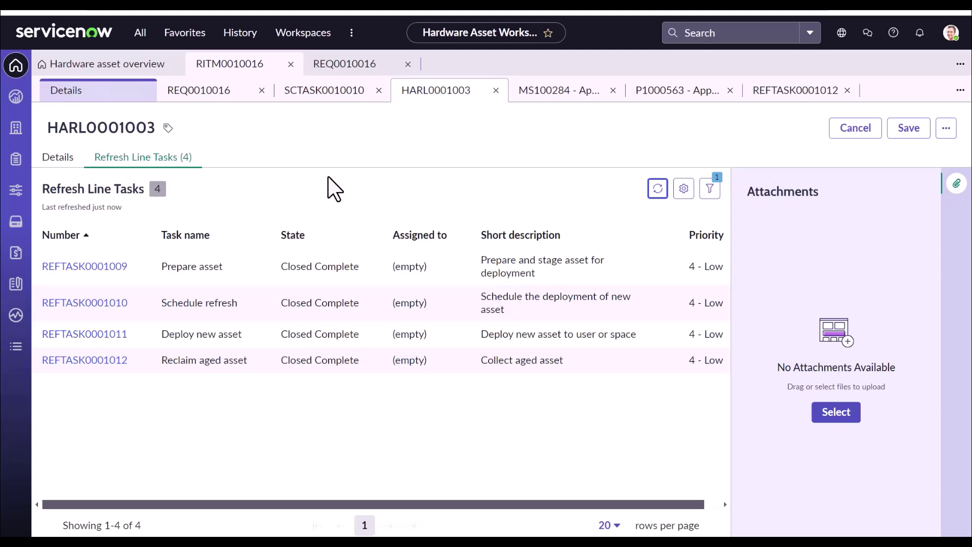
left_click(790, 91)
scroll(269, 321, "down", 2)
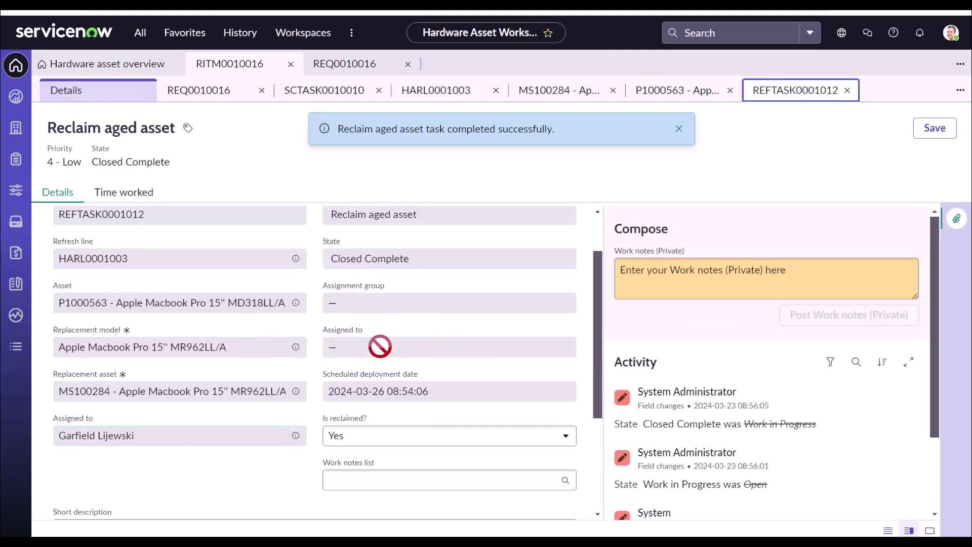
left_click(847, 90)
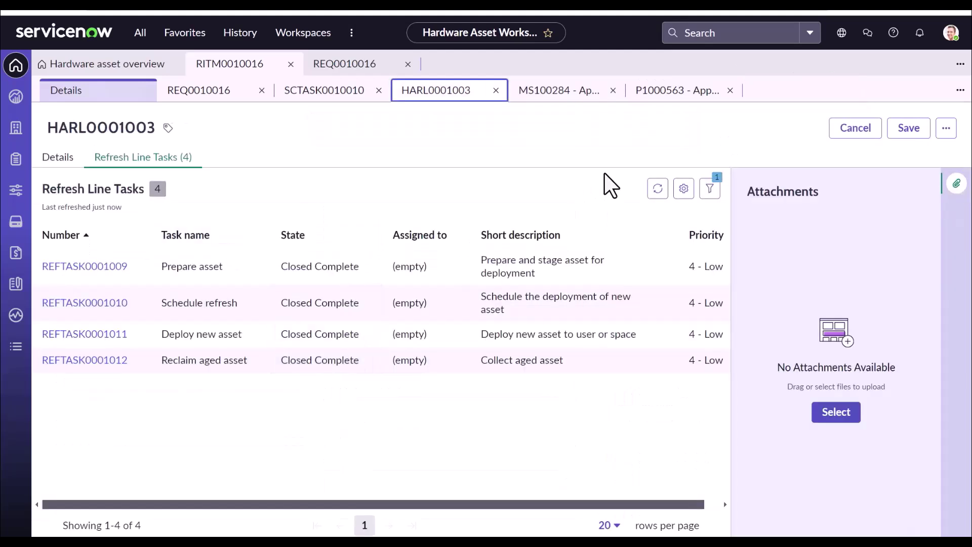
Step: Refresh the task list, check RITM0010016's details and completed stages, then go to asset P1000563
left_click(658, 188)
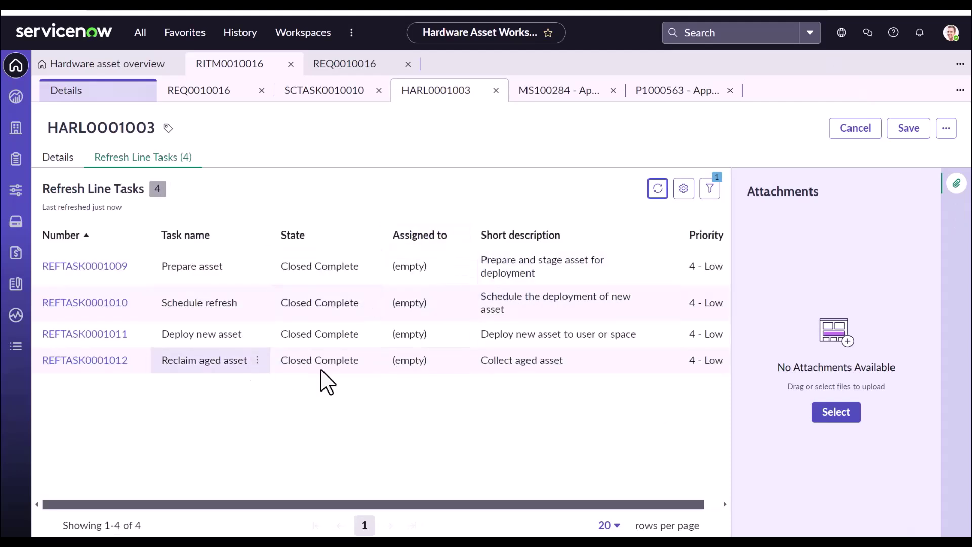
left_click(114, 92)
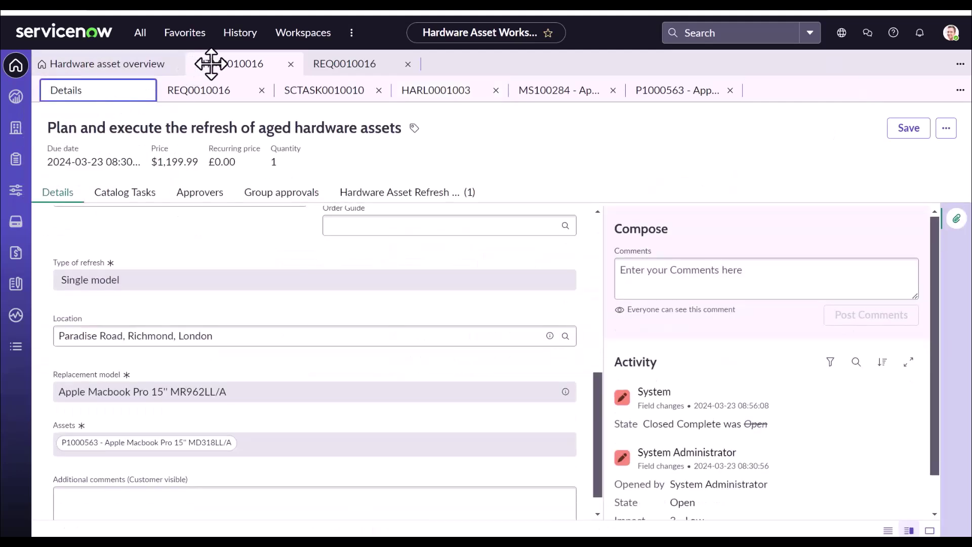
left_click_drag(208, 65, 319, 367)
scroll(258, 284, "up", 5)
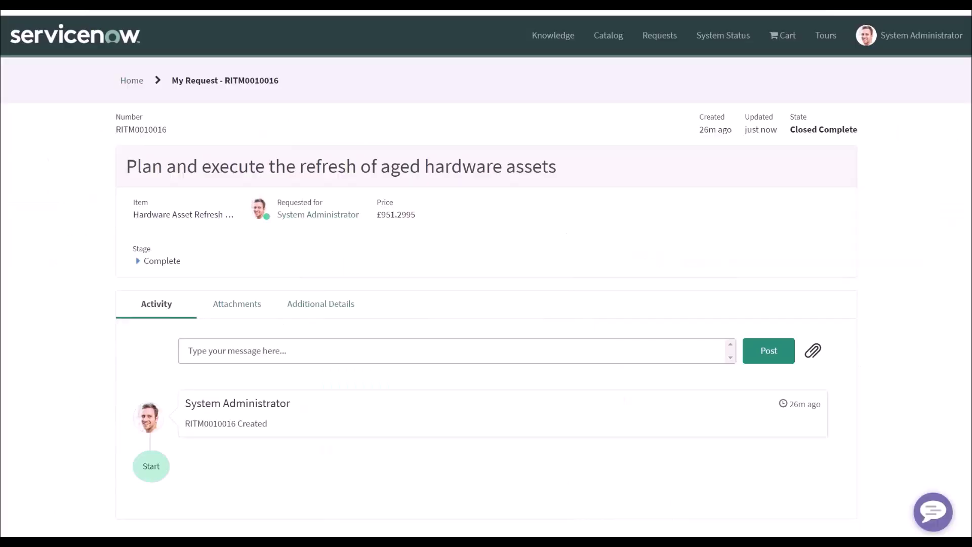
left_click(137, 261)
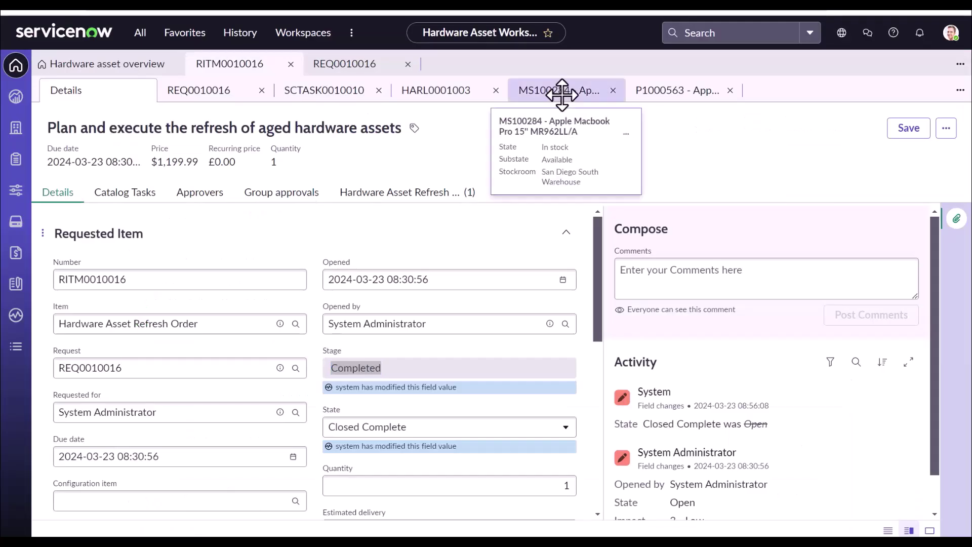
left_click_drag(673, 89, 677, 104)
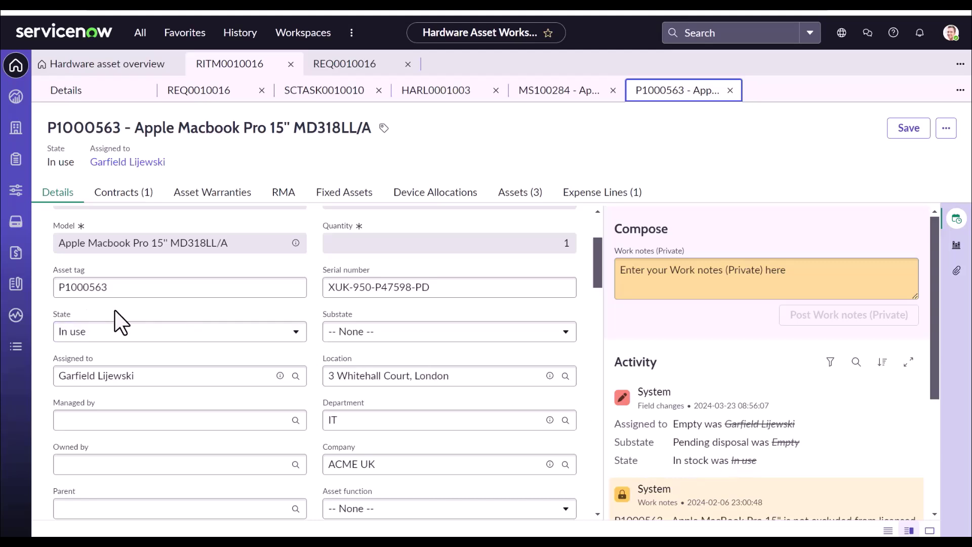
Step: Close the stale asset tabs and reopen P1000563 and MS100284 from task REFTASK0001009
left_click(730, 91)
left_click(613, 90)
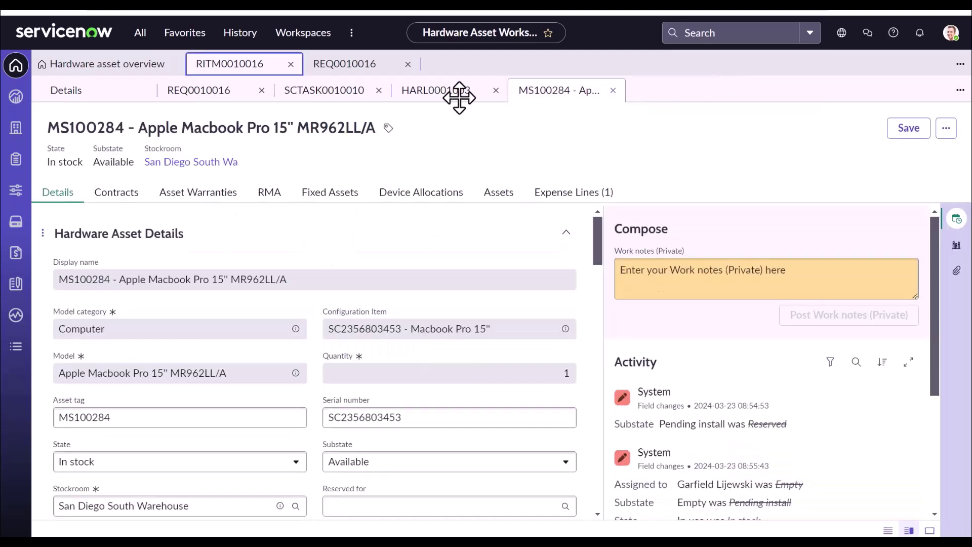
left_click(86, 268)
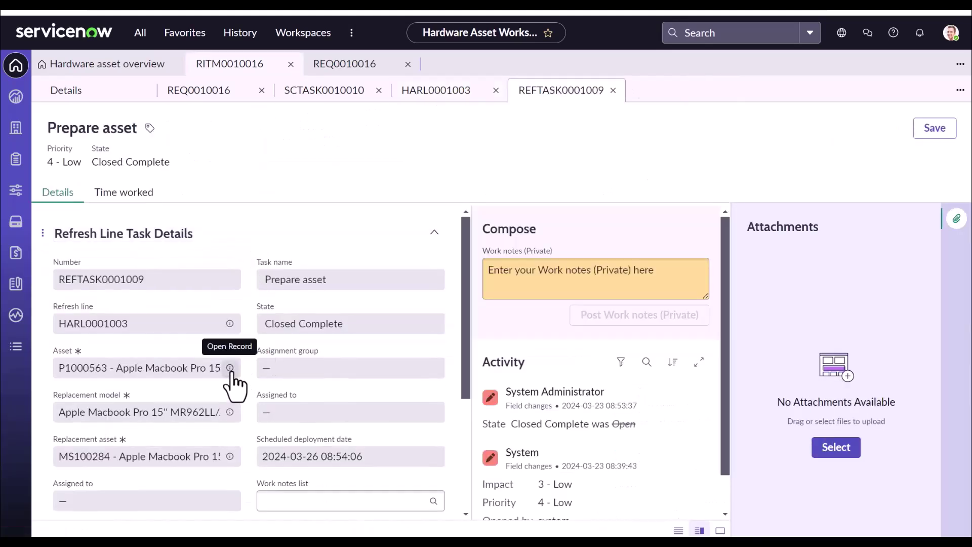
left_click(230, 368)
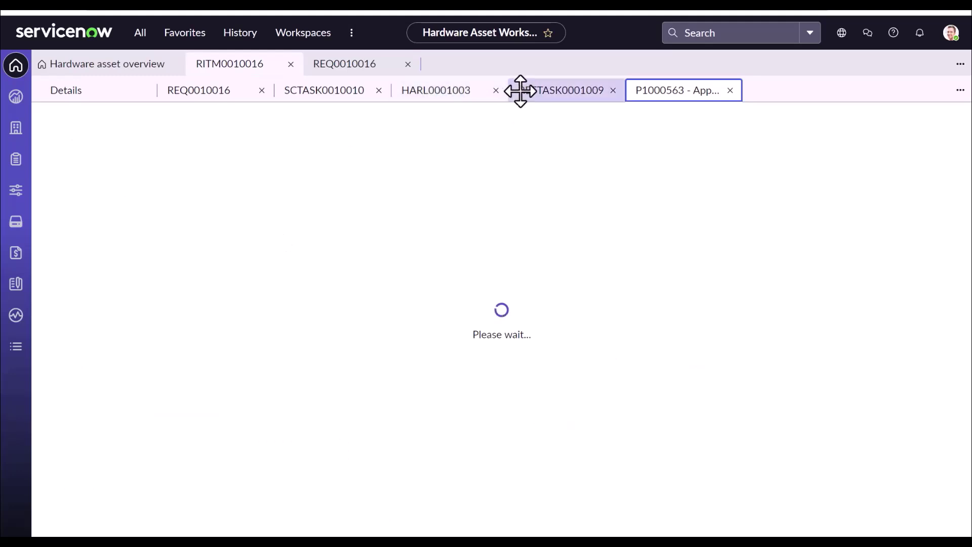
left_click(561, 90)
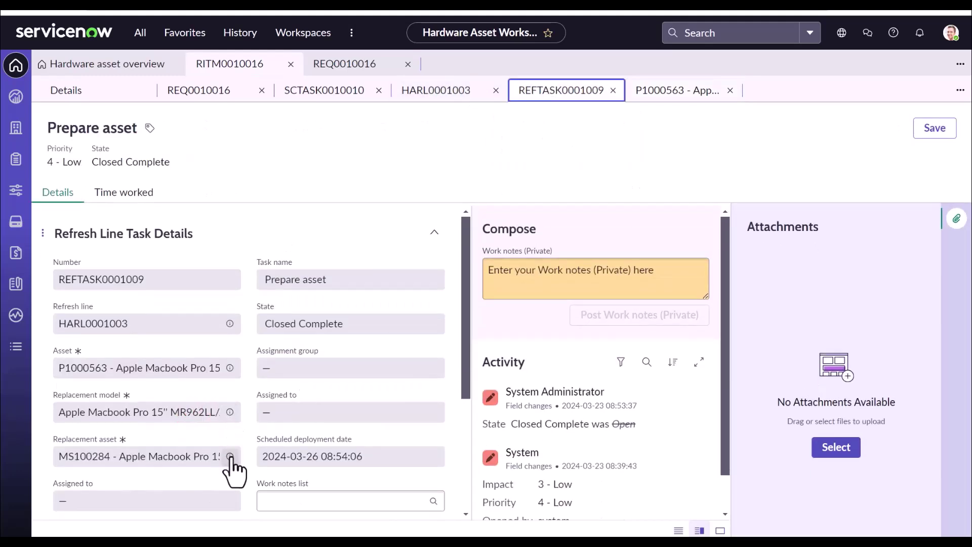
left_click(231, 456)
Step: Review P1000563's record: In stock, Pending disposal, at San Diego South Warehouse
left_click(676, 90)
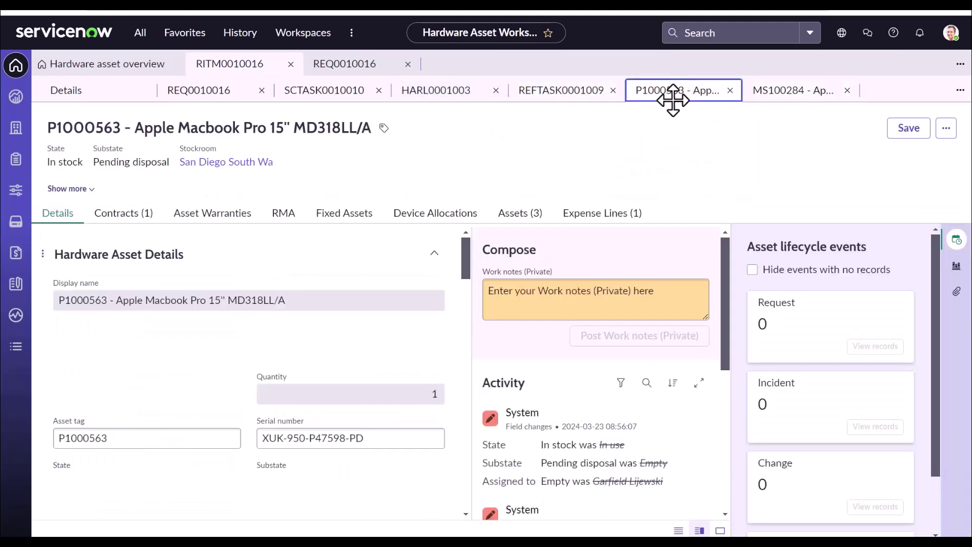
left_click(957, 219)
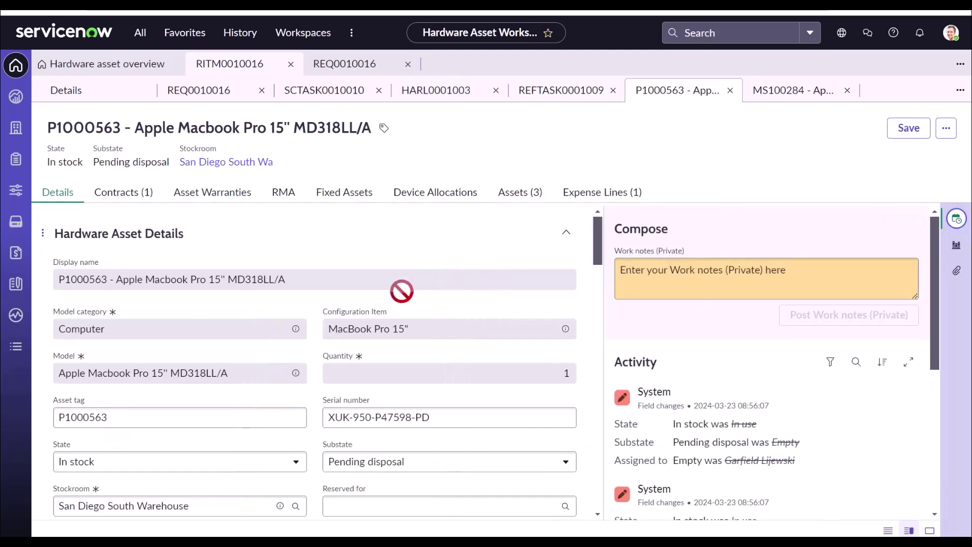
scroll(394, 333, "down", 3)
scroll(304, 359, "up", 3)
scroll(213, 375, "down", 1)
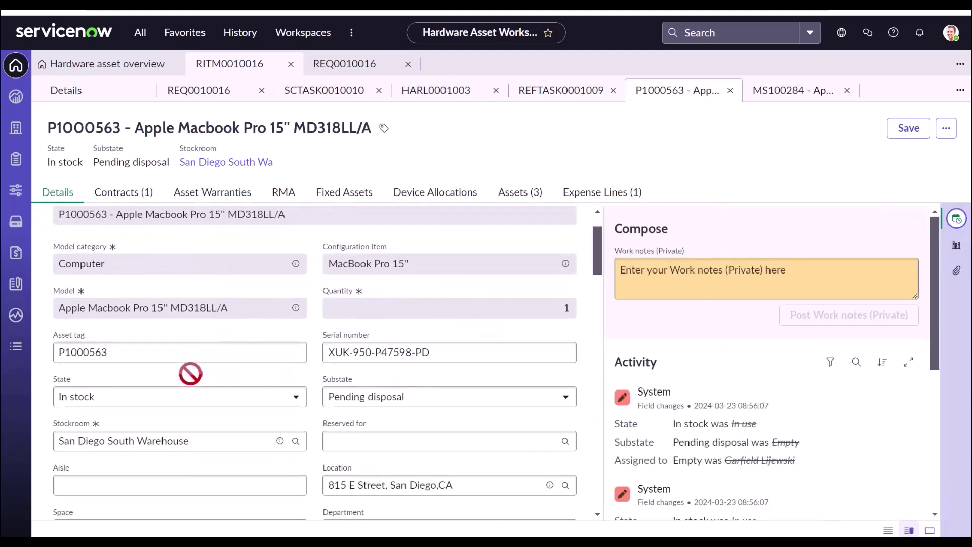
left_click_drag(48, 128, 120, 125)
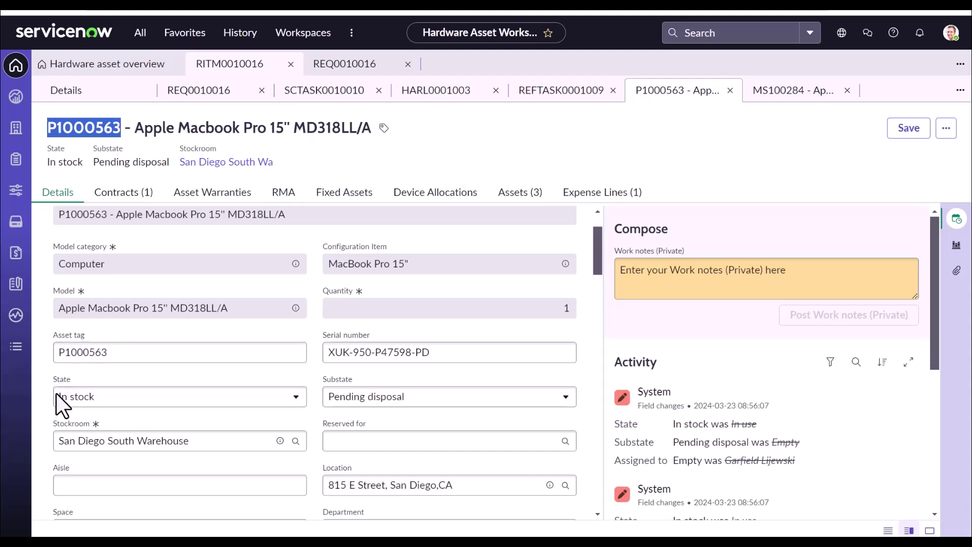
scroll(76, 415, "down", 1)
left_click_drag(56, 378, 193, 377)
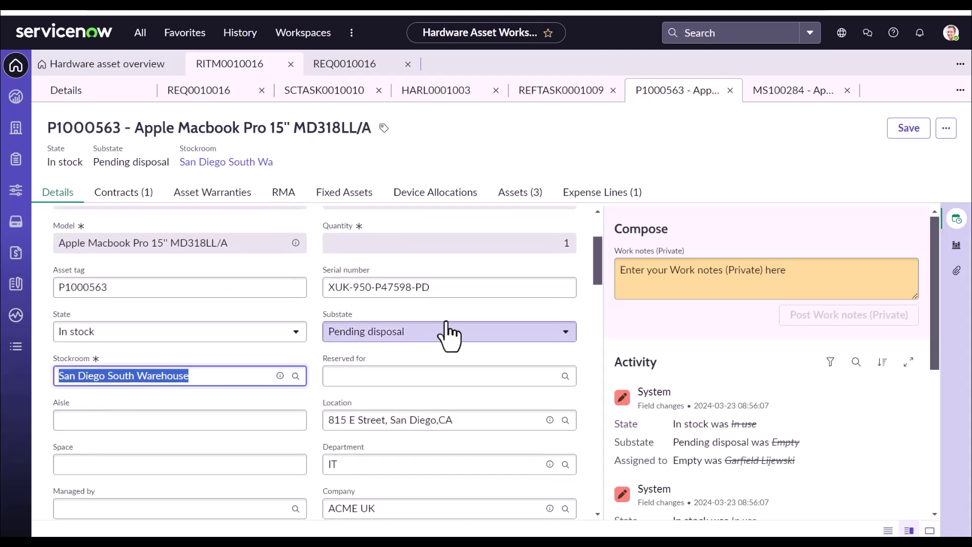
left_click(673, 154)
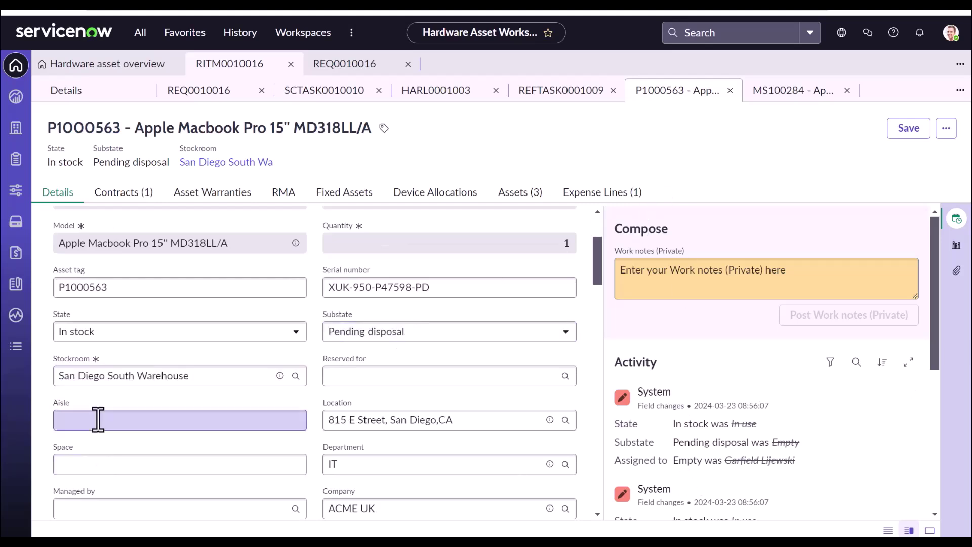
scroll(102, 428, "down", 3)
scroll(332, 418, "up", 2)
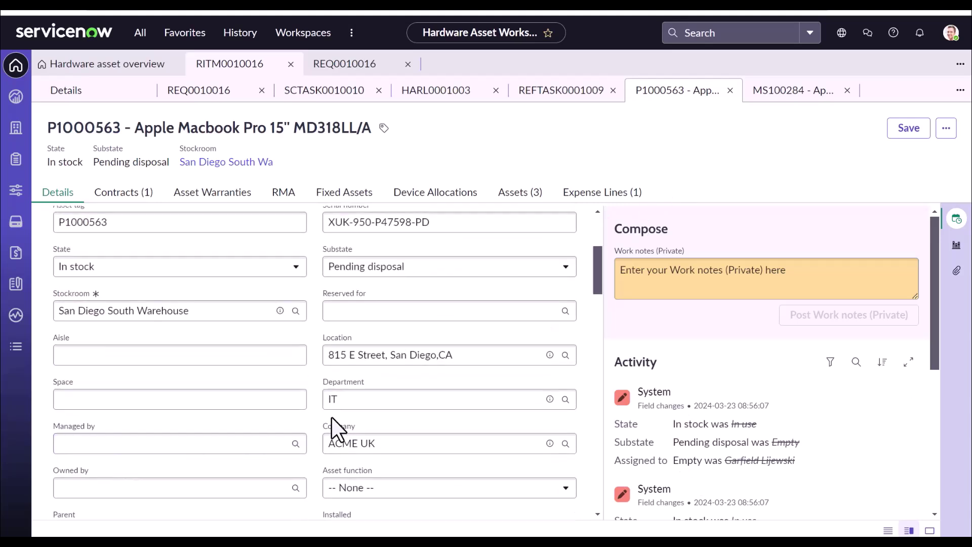
scroll(331, 416, "up", 1)
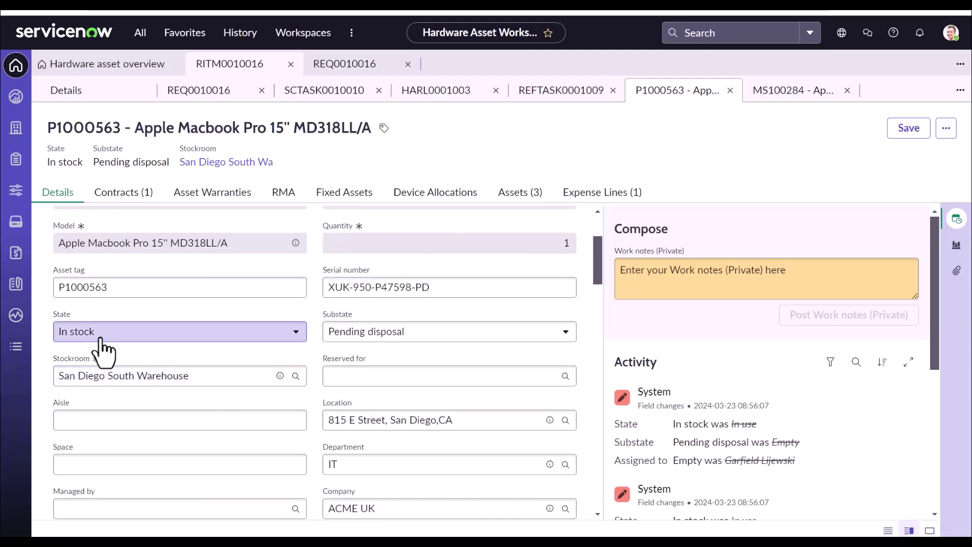
left_click(772, 89)
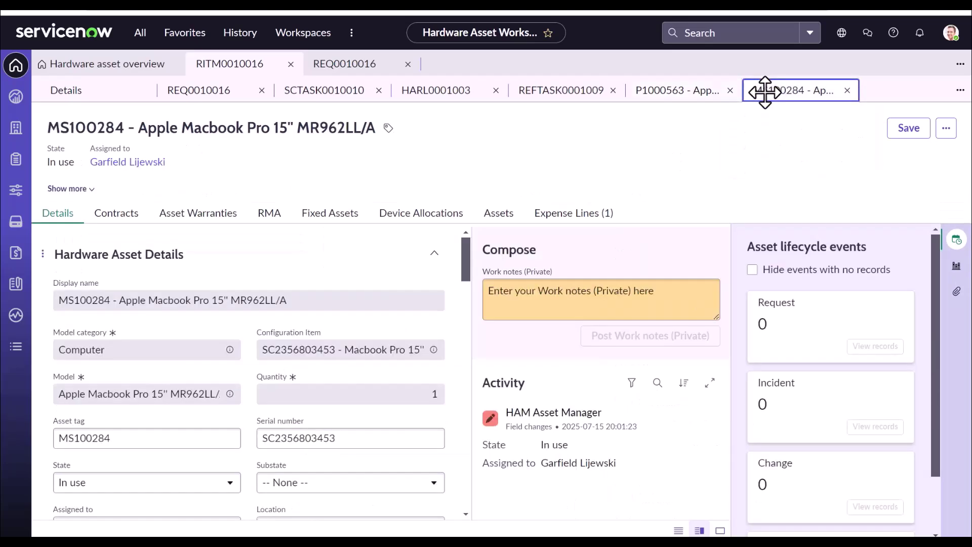
mouse_move(652, 96)
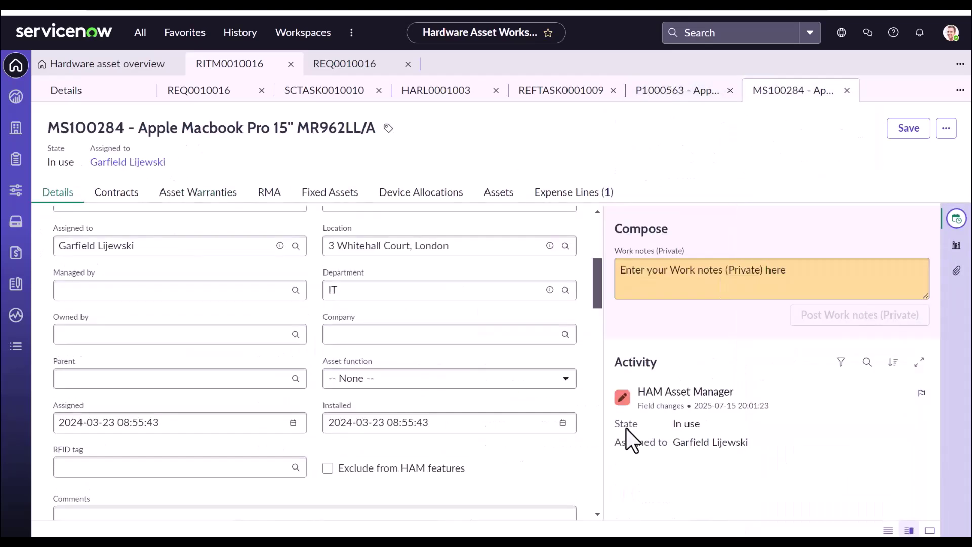
scroll(189, 341, "up", 1)
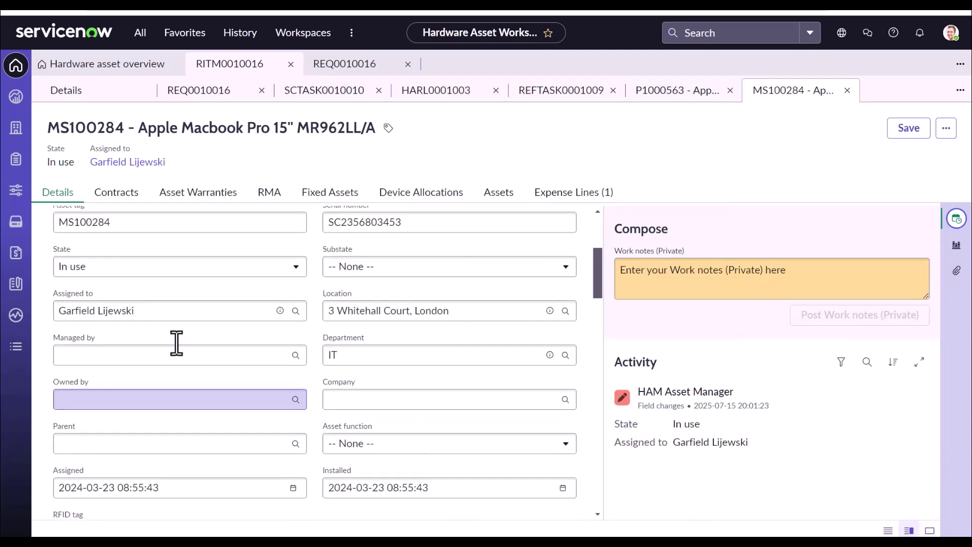
scroll(177, 344, "up", 2)
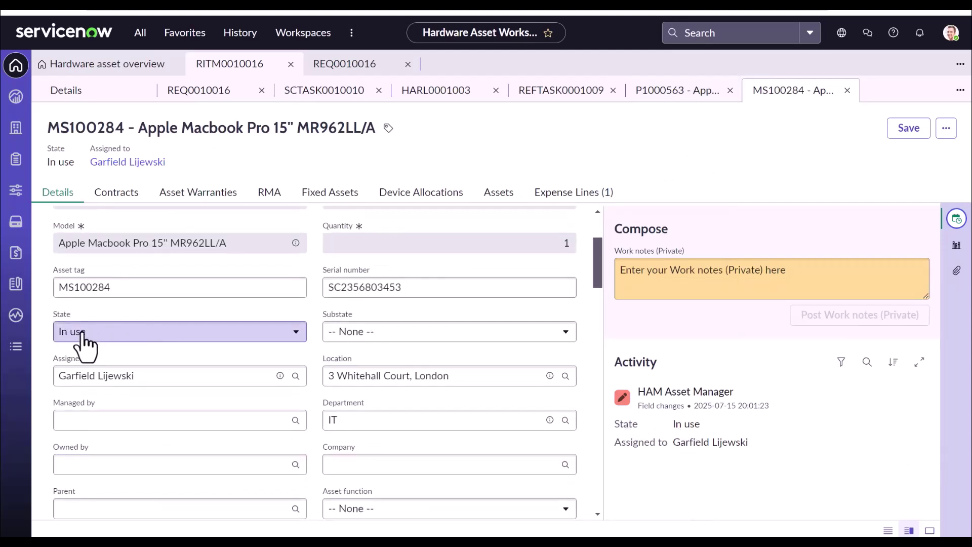